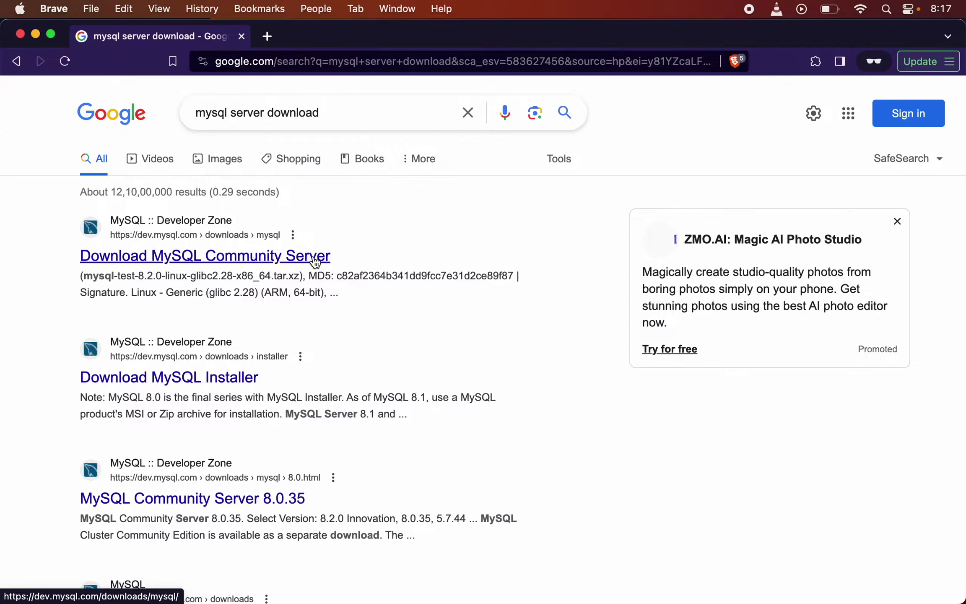
Open the Download MySQL Community Server search result and keep version 8.2.0 Innovation with macOS as the operating system
click(226, 259)
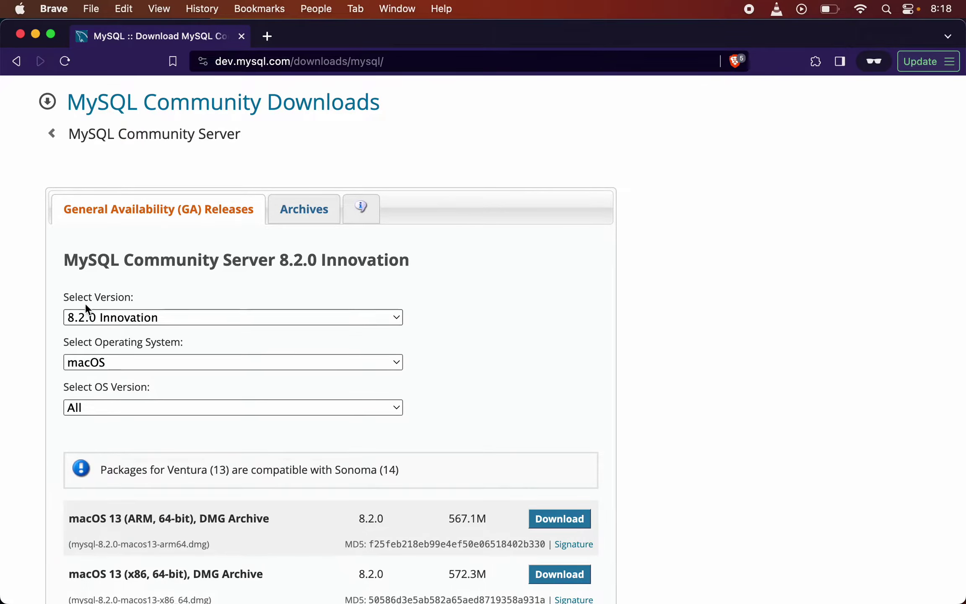
click(144, 317)
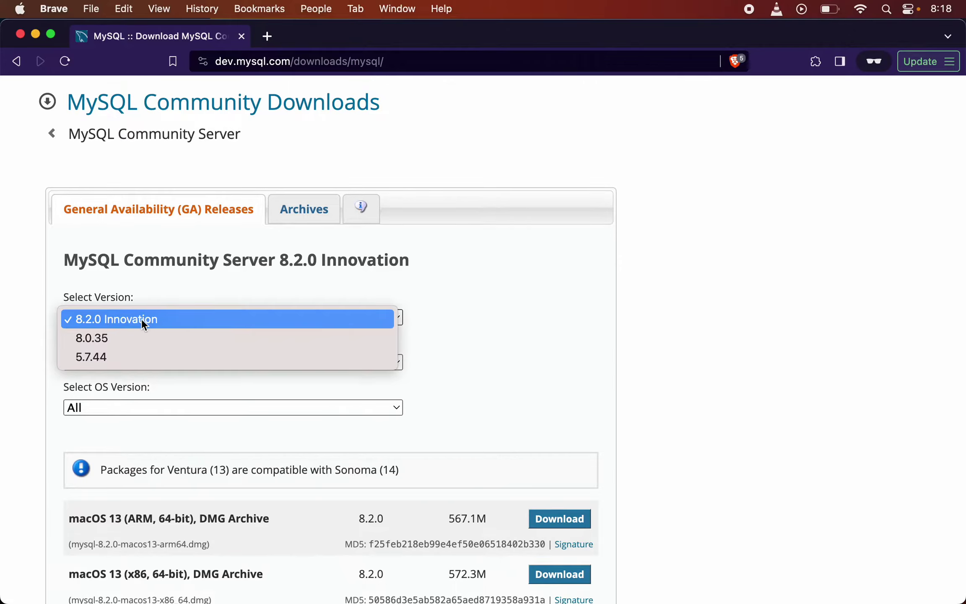
click(185, 290)
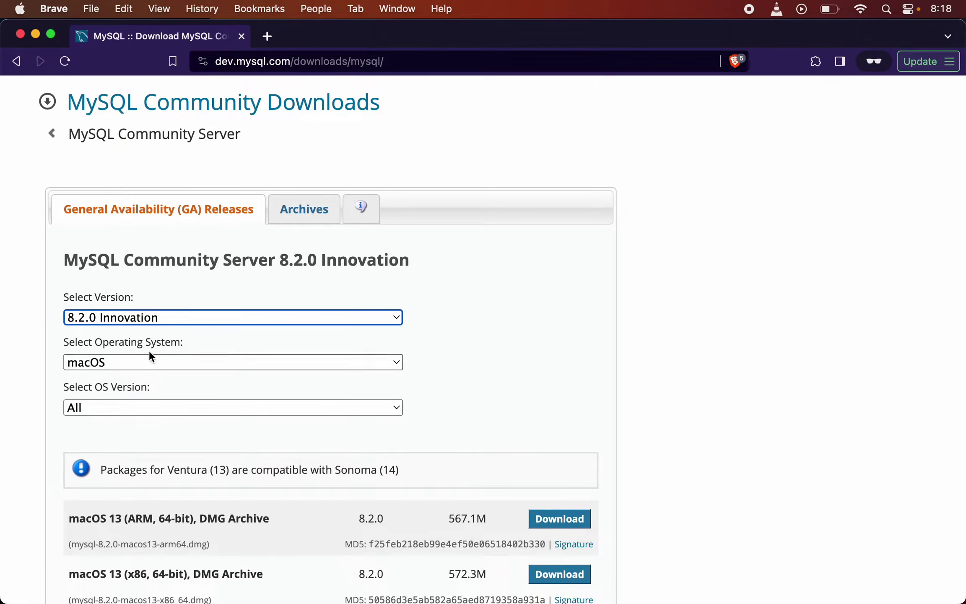
click(145, 362)
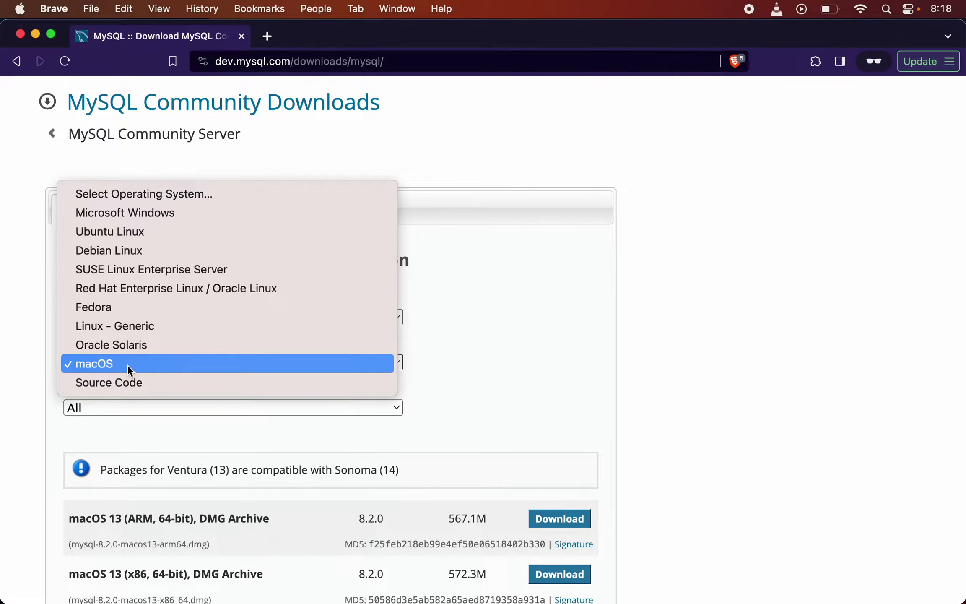
click(108, 364)
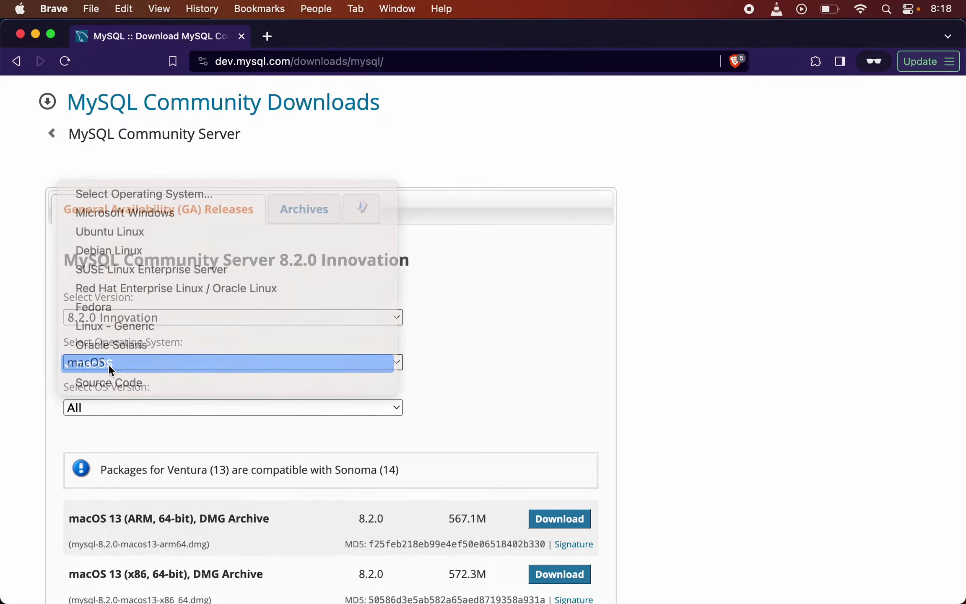
Review the available OS version options and check the computer's chip type in About This Mac
click(131, 411)
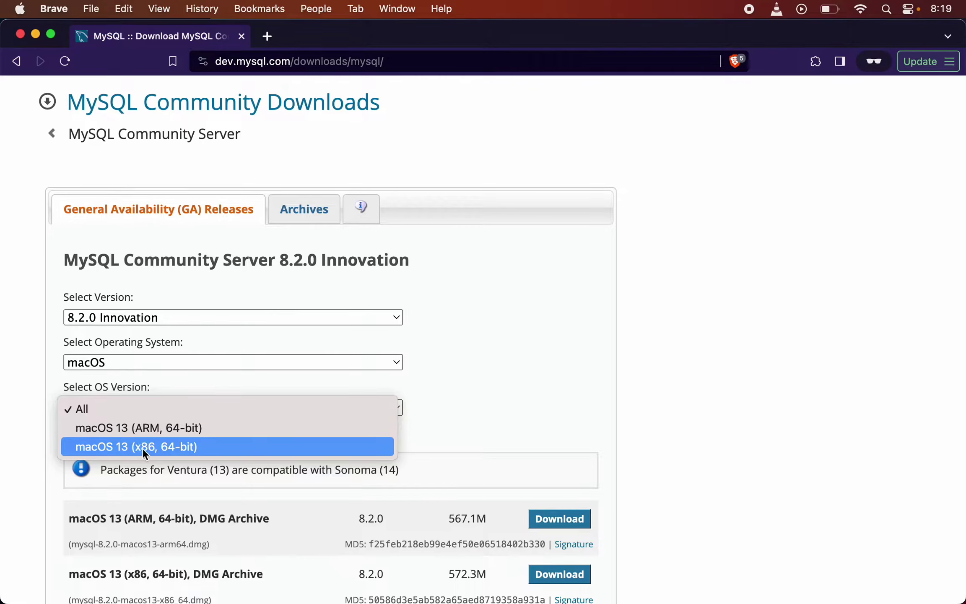
click(440, 406)
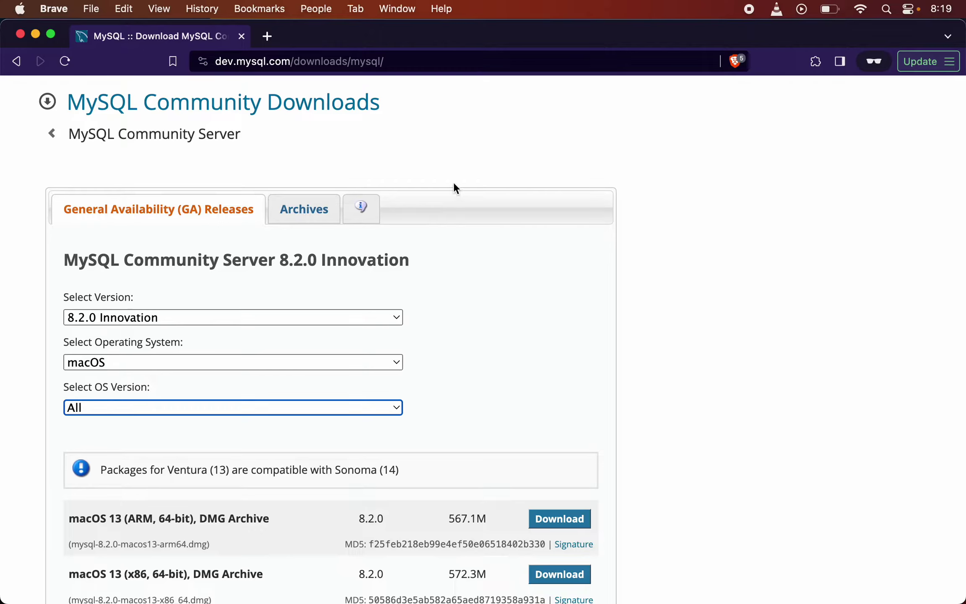
click(20, 9)
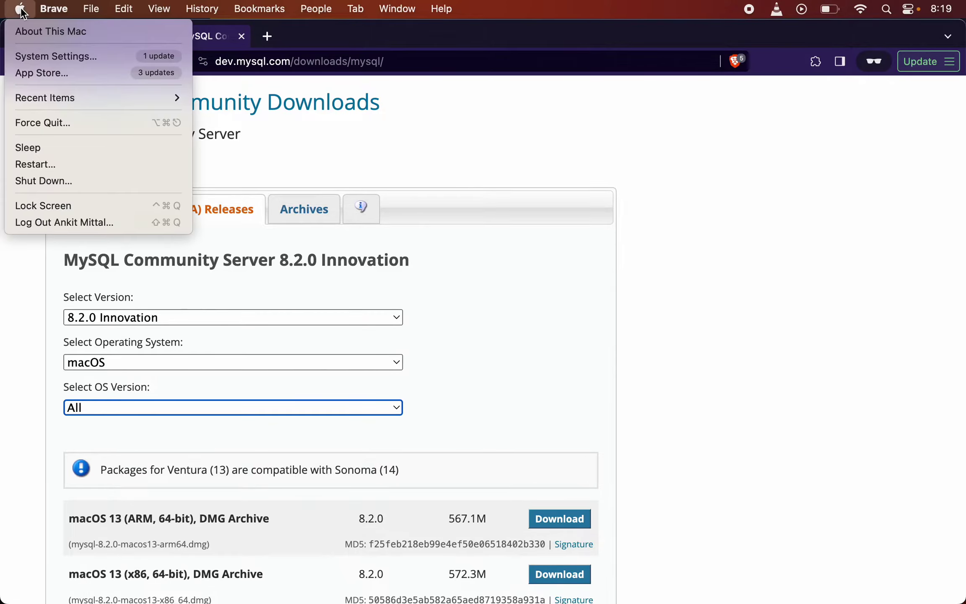
click(66, 32)
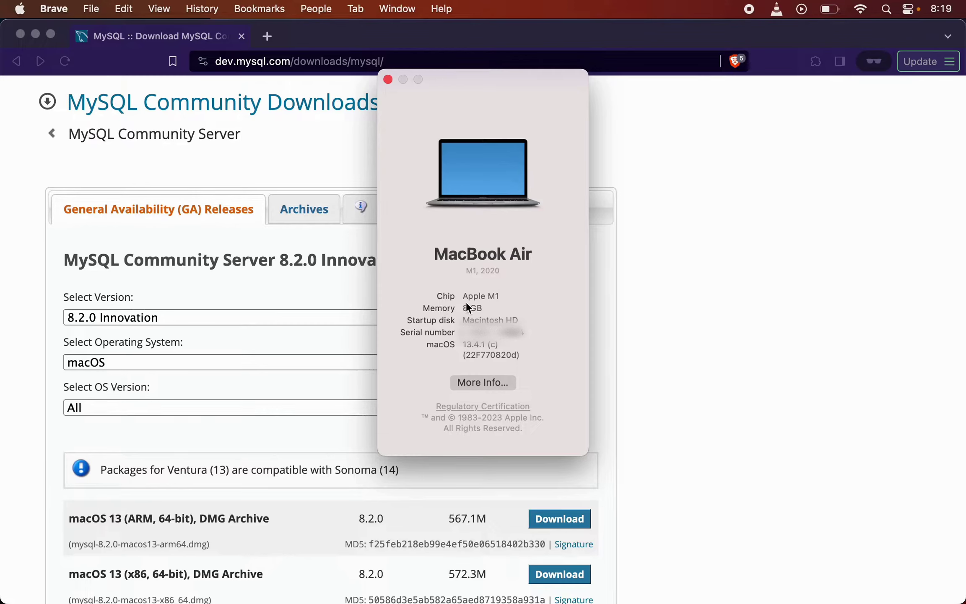
drag(463, 296, 499, 297)
click(499, 296)
click(387, 80)
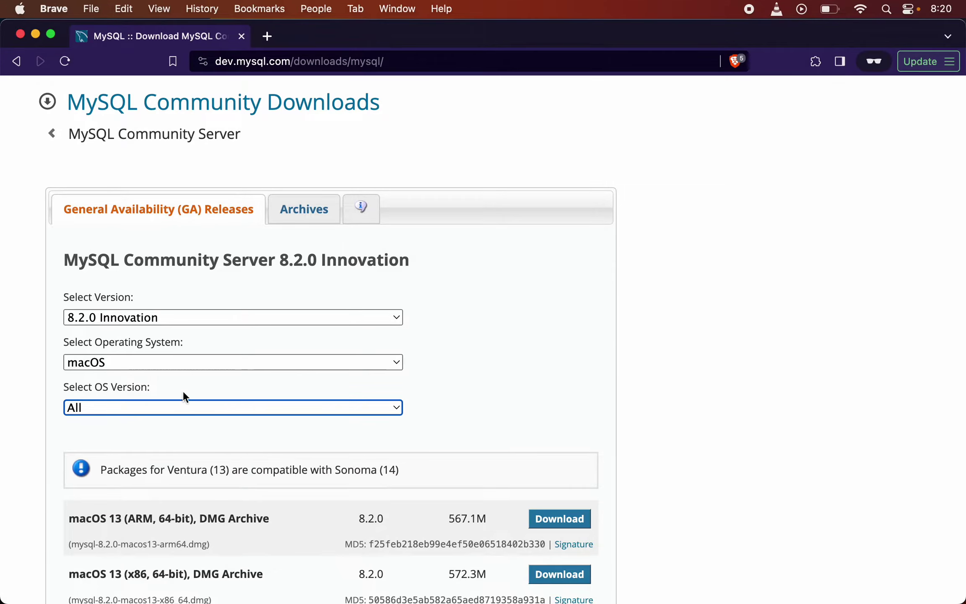
Set the OS version of the download to macOS 13 (ARM, 64-bit)
click(176, 406)
click(150, 431)
scroll(149, 241, down, 3)
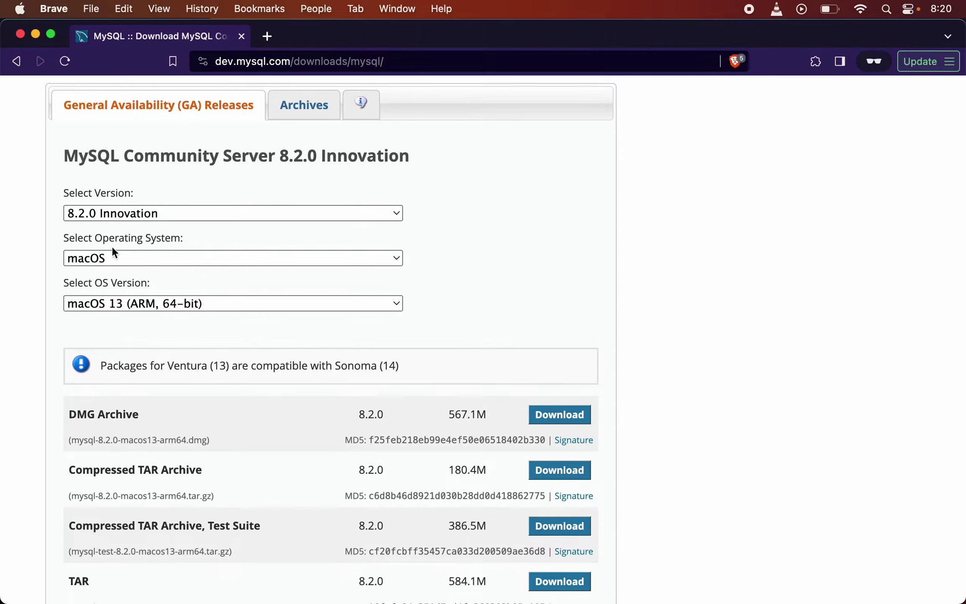
scroll(141, 287, up, 2)
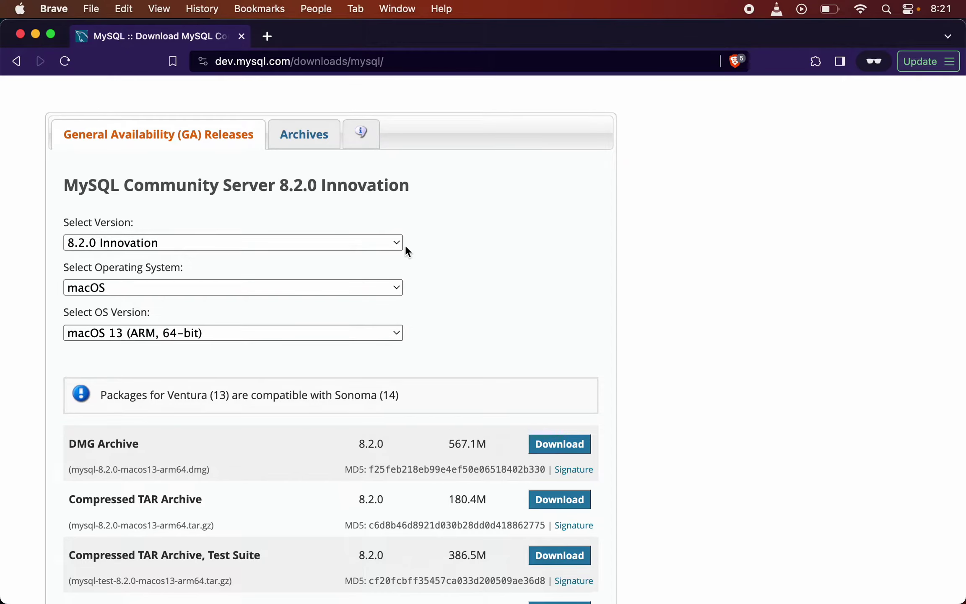
Review the available server versions and read the macOS compatibility note for 8.2.0 Innovation
click(85, 243)
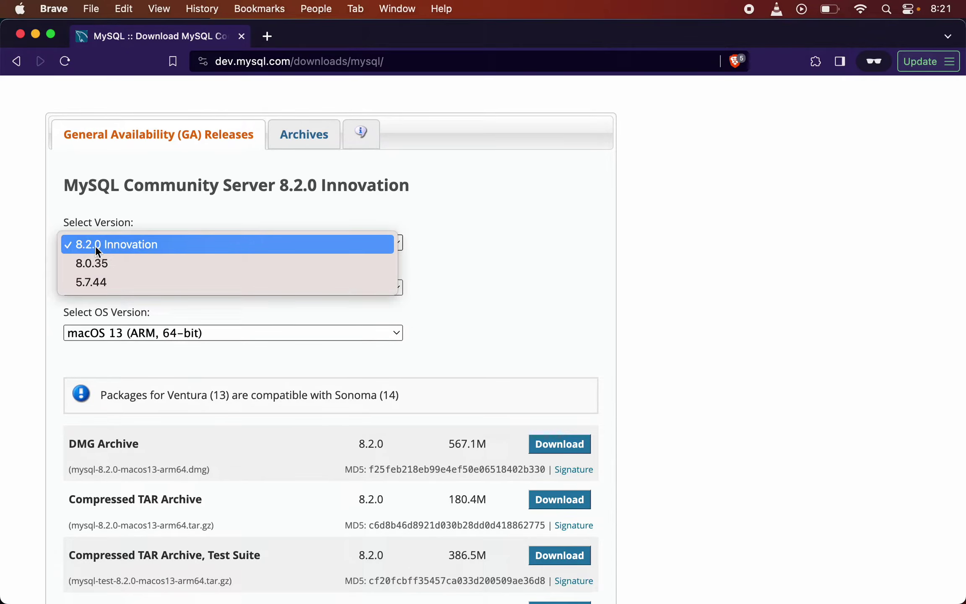
click(131, 245)
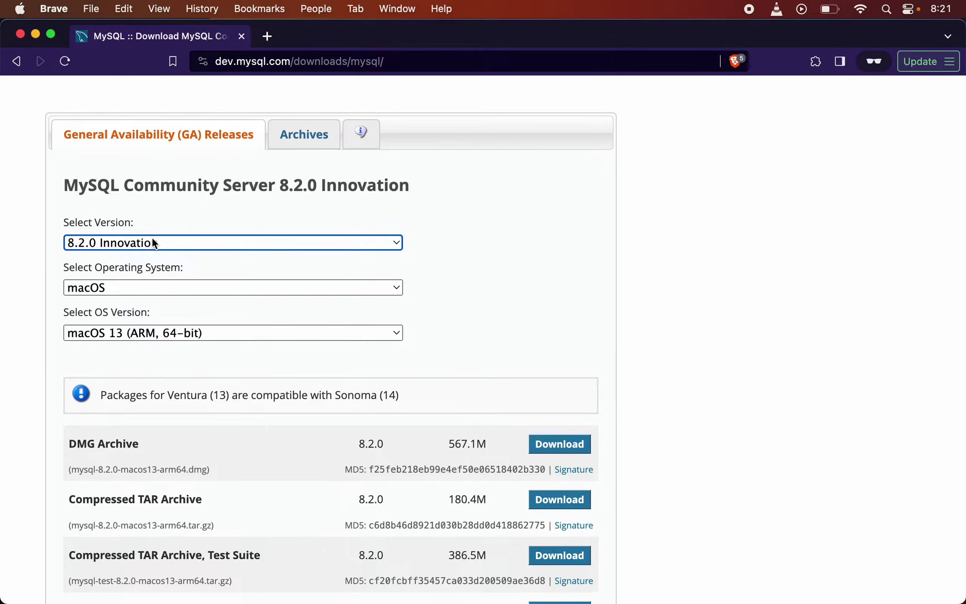
drag(101, 395, 222, 396)
click(222, 395)
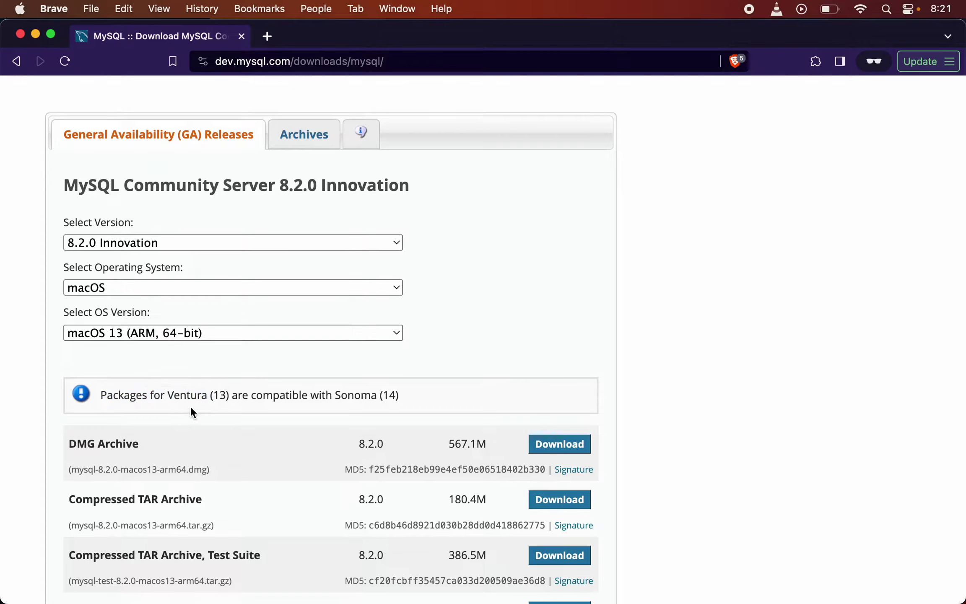
drag(229, 396, 205, 396)
click(207, 396)
drag(383, 396, 399, 396)
click(397, 395)
Check the installed macOS version in About This Mac and close the window
click(19, 9)
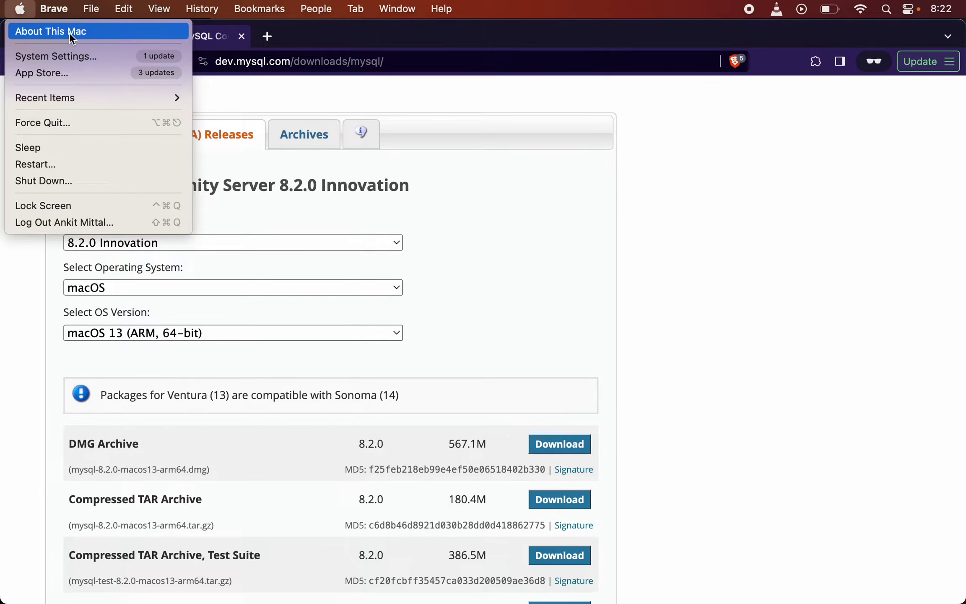
click(93, 33)
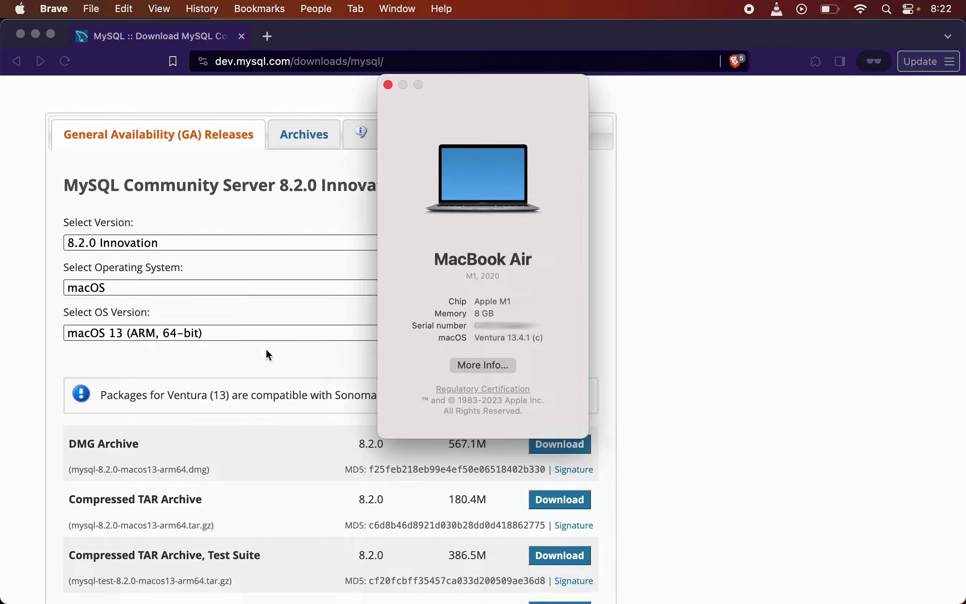
click(376, 120)
Set the MySQL Community Server version to 8.0.35
scroll(252, 209, up, 1)
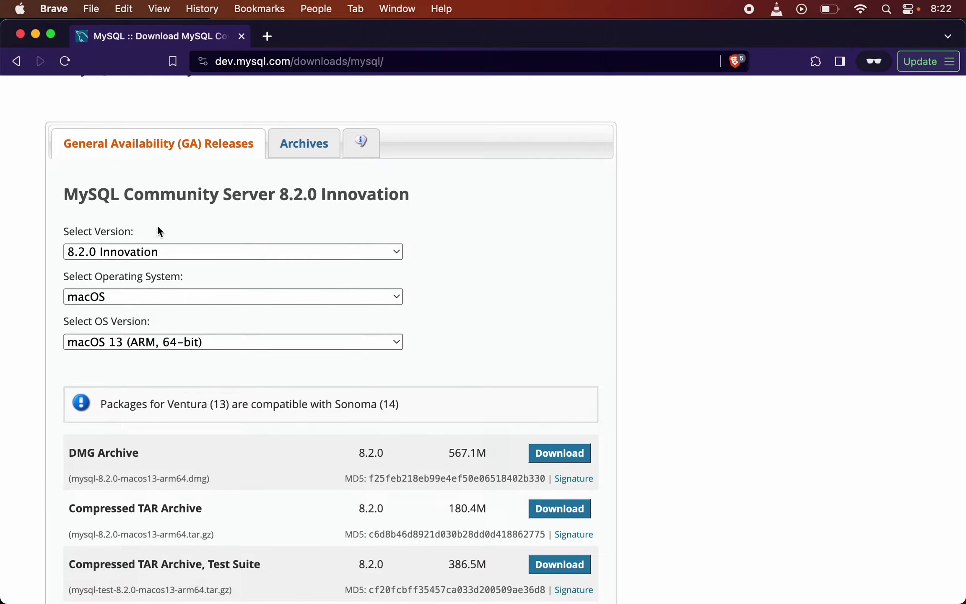
scroll(182, 387, down, 1)
scroll(182, 390, up, 1)
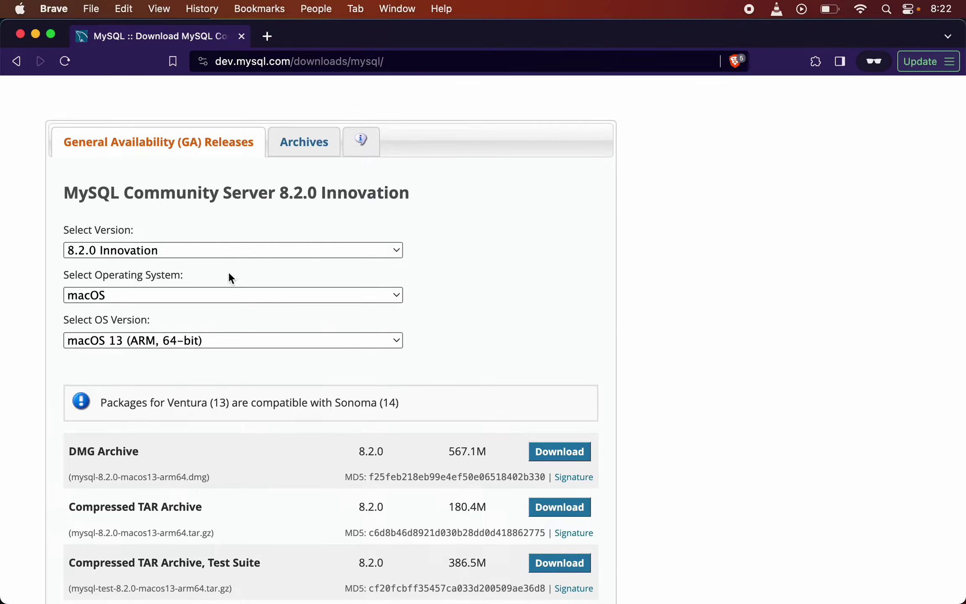
scroll(201, 264, down, 2)
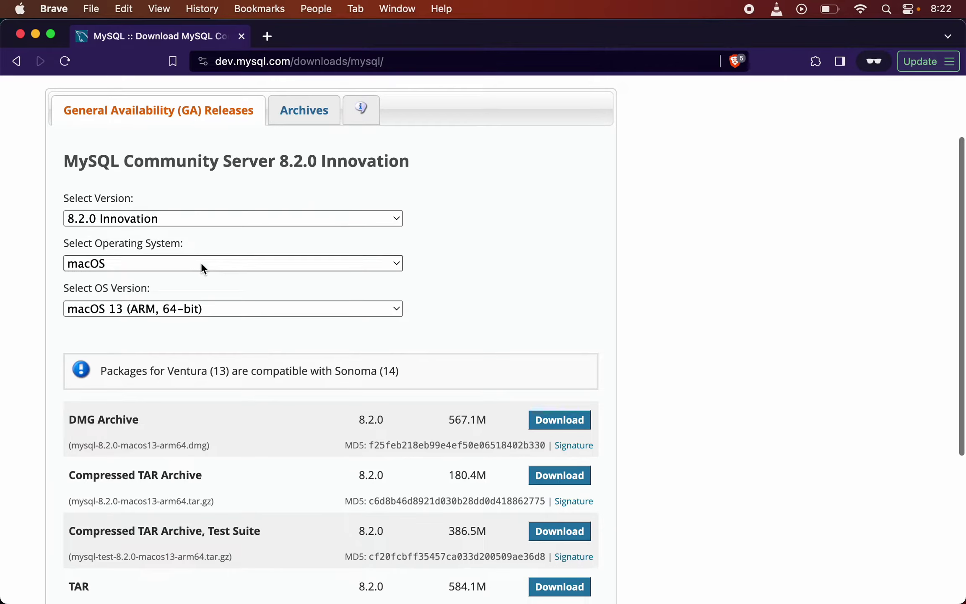
click(192, 220)
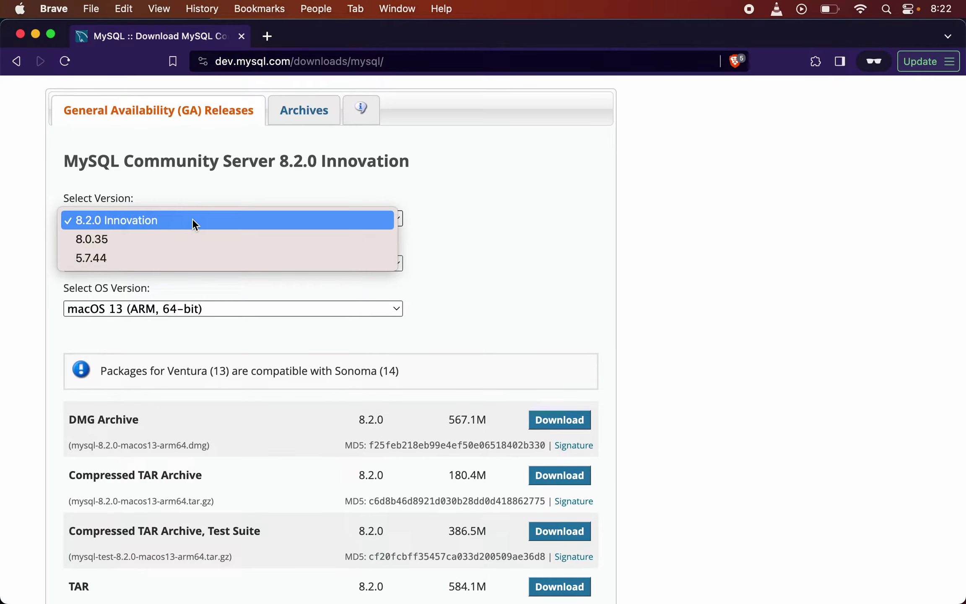
click(139, 242)
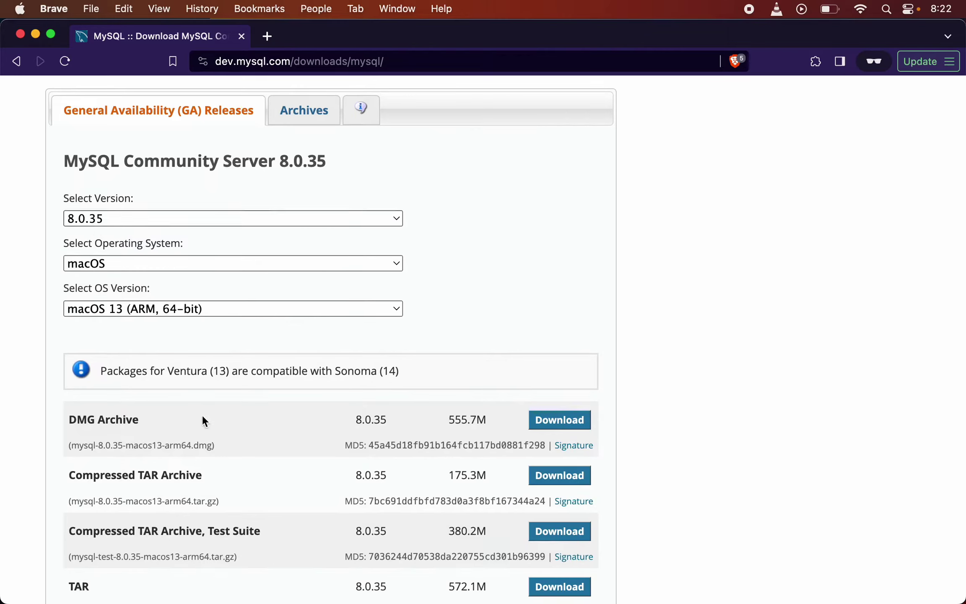
Read which macOS releases the 8.0.35 packages are compatible with
drag(207, 376, 246, 373)
click(248, 372)
drag(377, 372, 411, 375)
click(411, 372)
scroll(237, 361, up, 1)
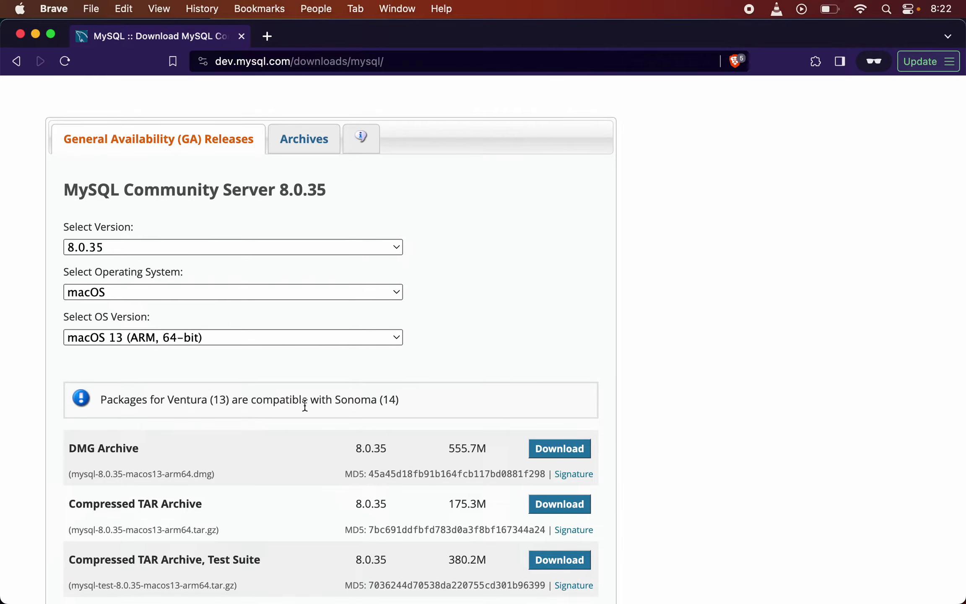
scroll(275, 216, up, 1)
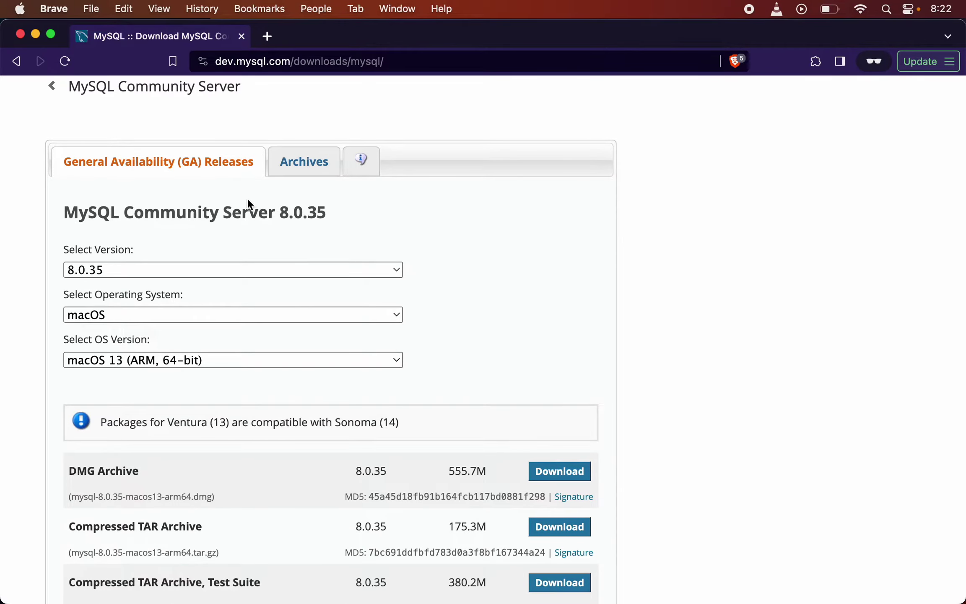
Open the MySQL Community Server archives and check the macOS release of the 8.1.0 packages
click(309, 169)
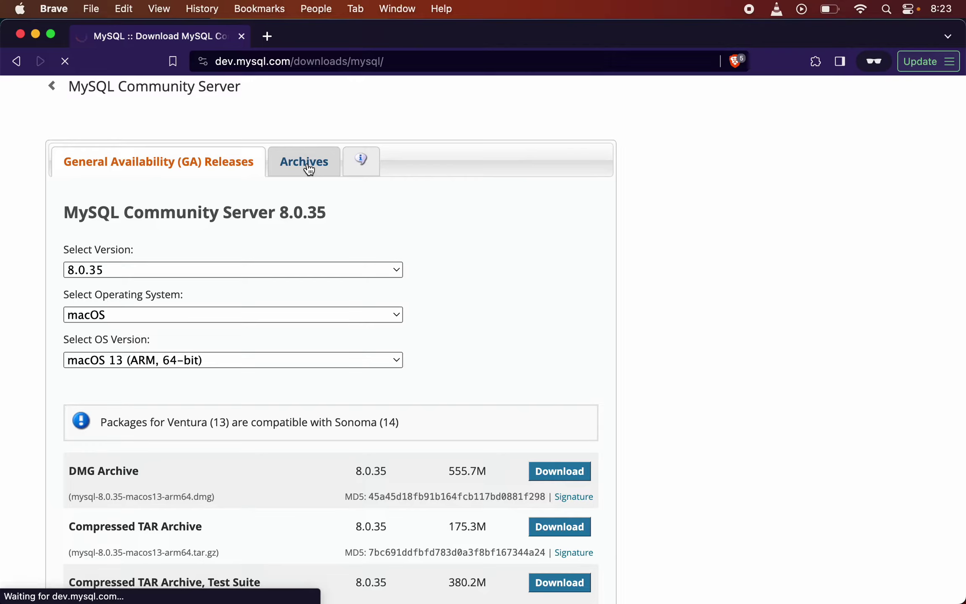
scroll(336, 304, down, 2)
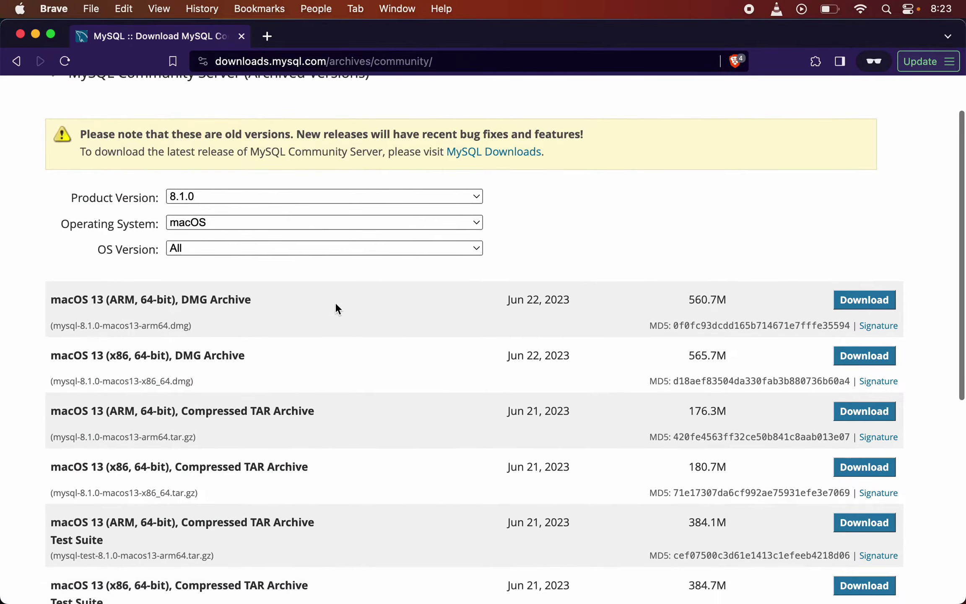
click(319, 197)
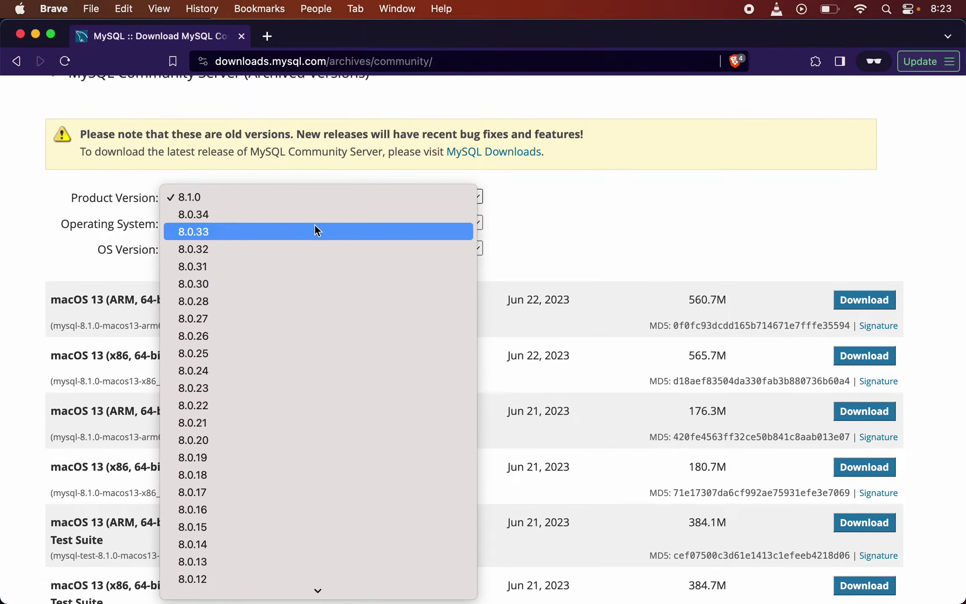
click(342, 207)
scroll(168, 235, down, 3)
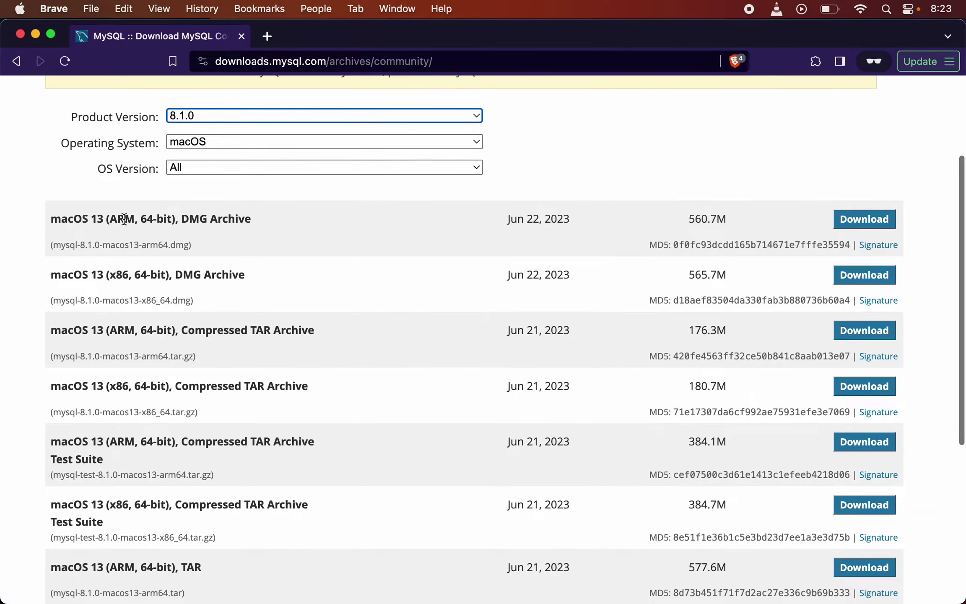
drag(88, 219, 109, 219)
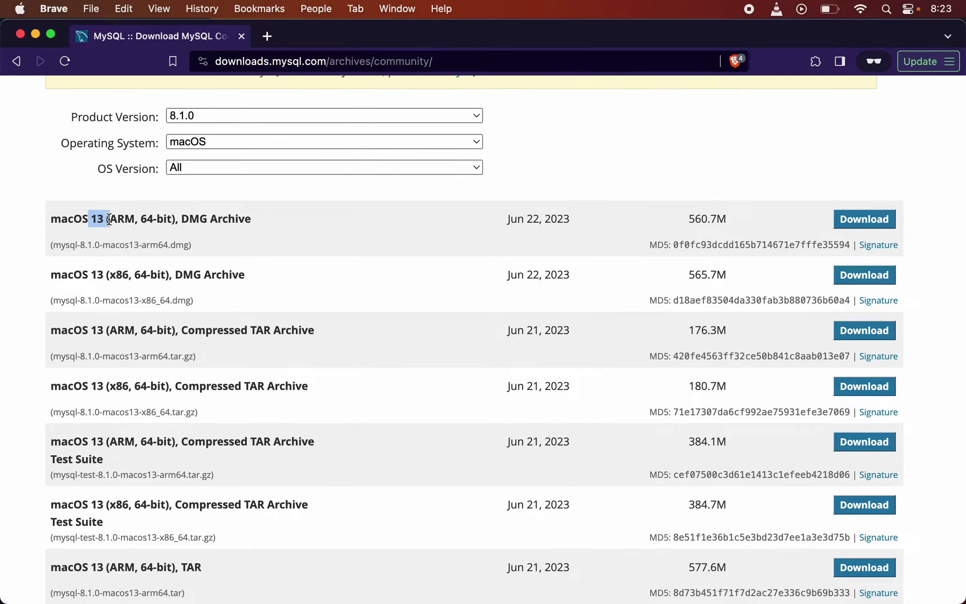
click(109, 219)
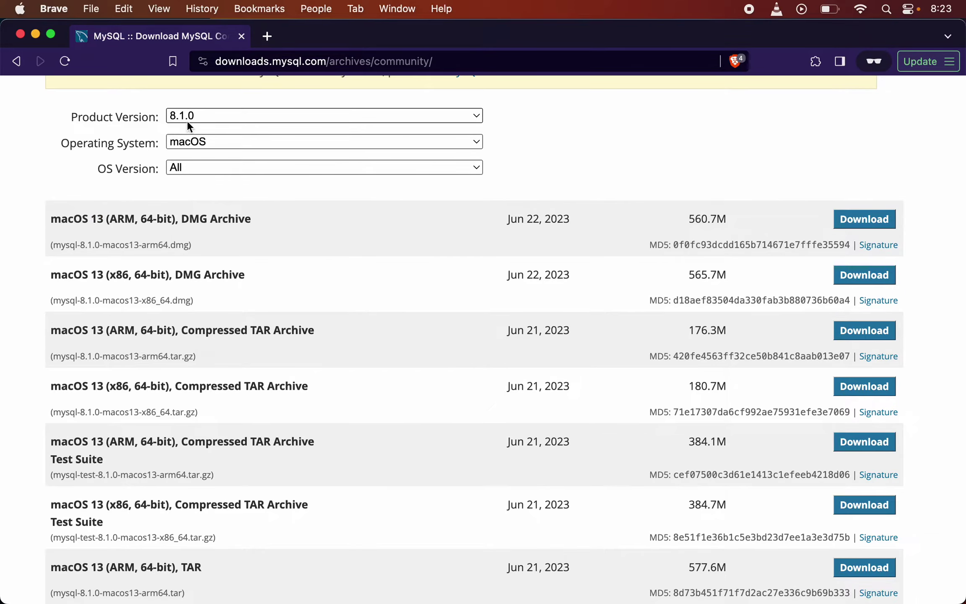
Set the archived product version to 8.0.34 and read its macOS compatibility note
click(209, 118)
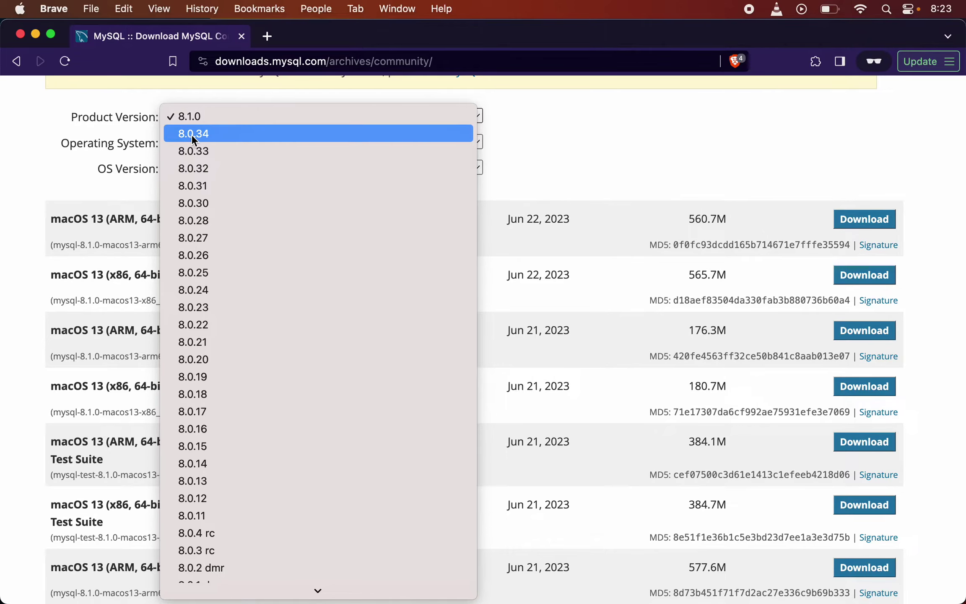
click(210, 135)
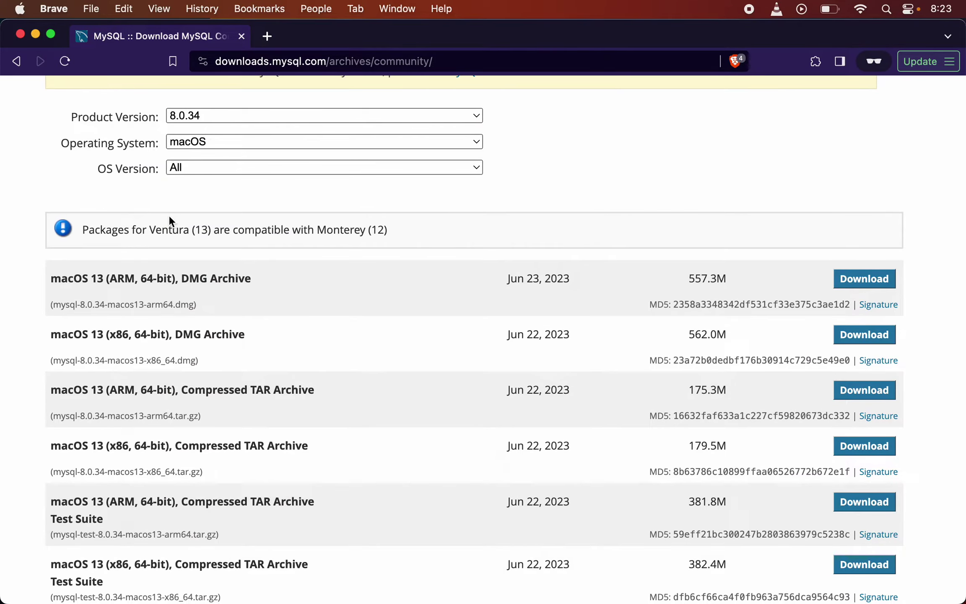
drag(161, 230, 219, 231)
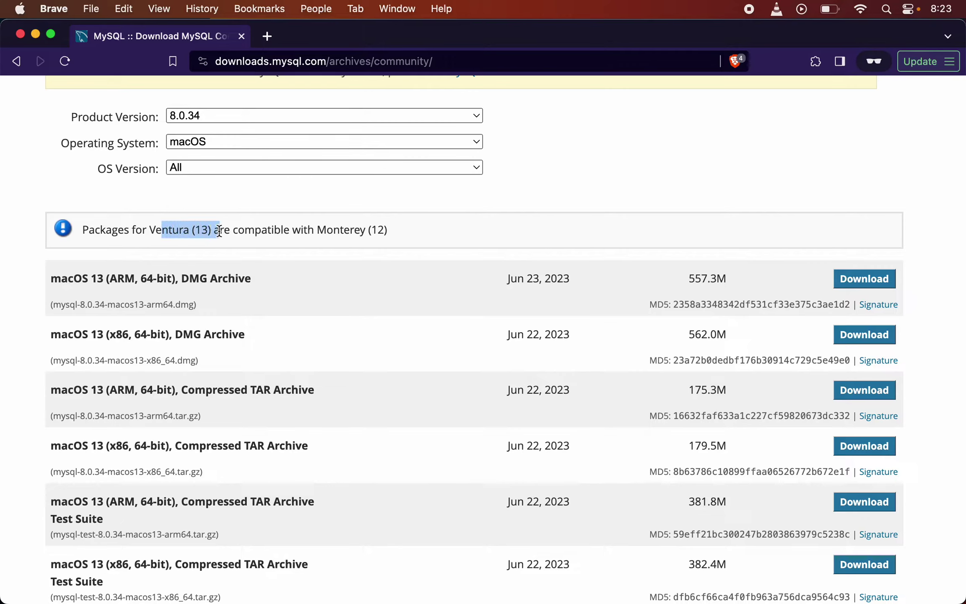
click(219, 231)
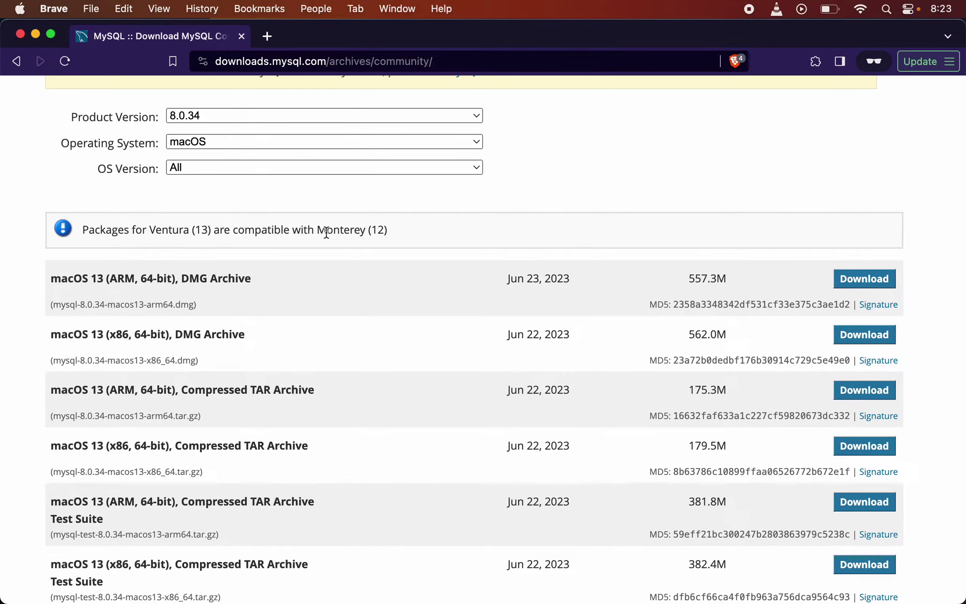
drag(326, 231, 374, 232)
click(388, 233)
scroll(347, 255, down, 2)
drag(344, 162, 367, 165)
click(377, 163)
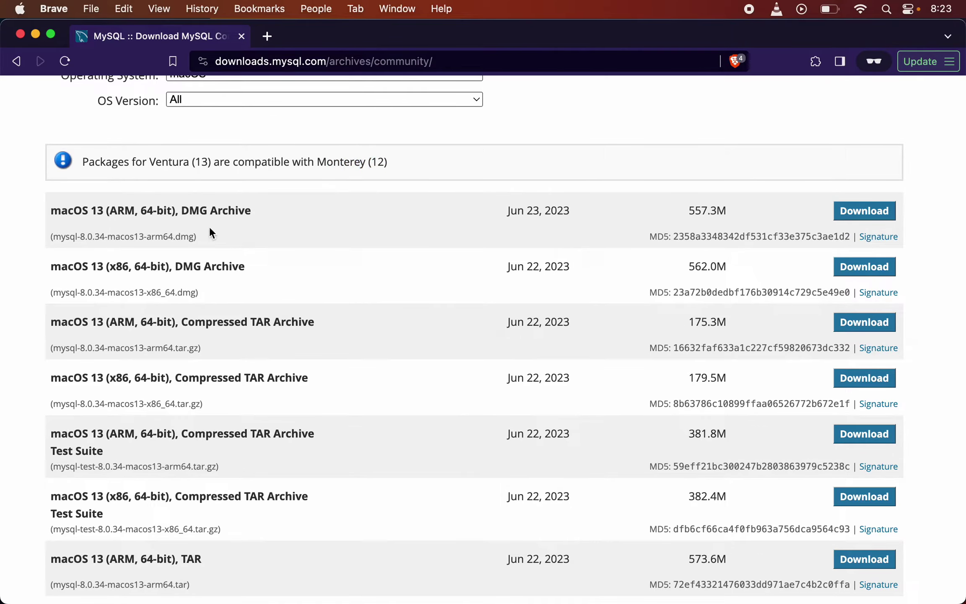
Set the archived product version to 8.0.33 and read its macOS compatibility note
scroll(201, 450, up, 3)
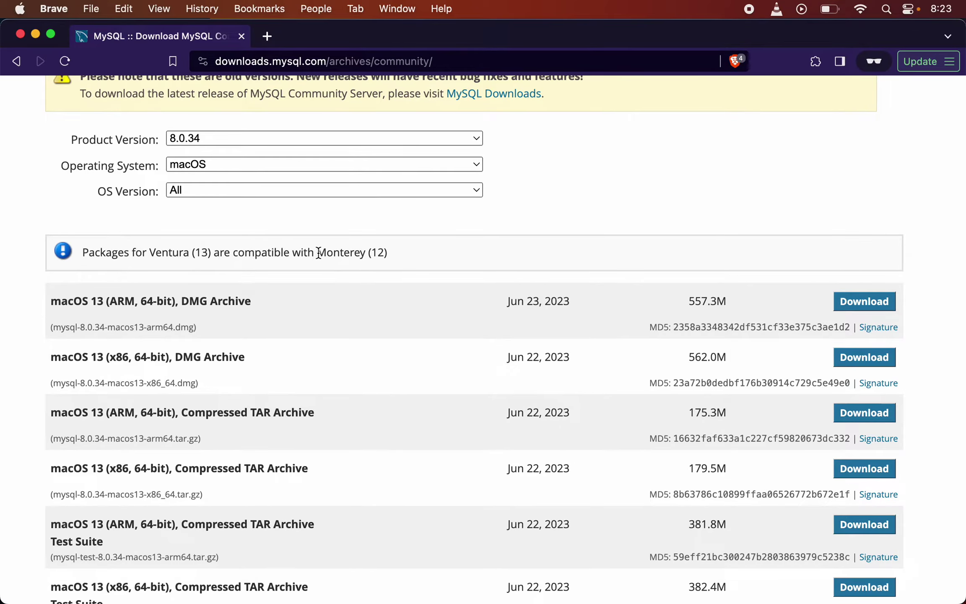
drag(317, 251, 387, 248)
click(387, 247)
click(244, 137)
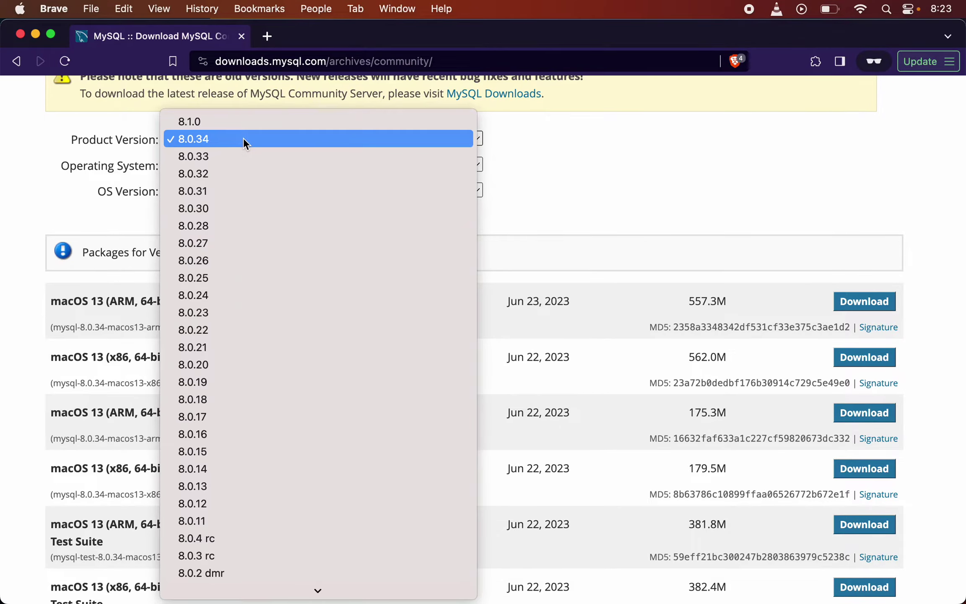
click(243, 156)
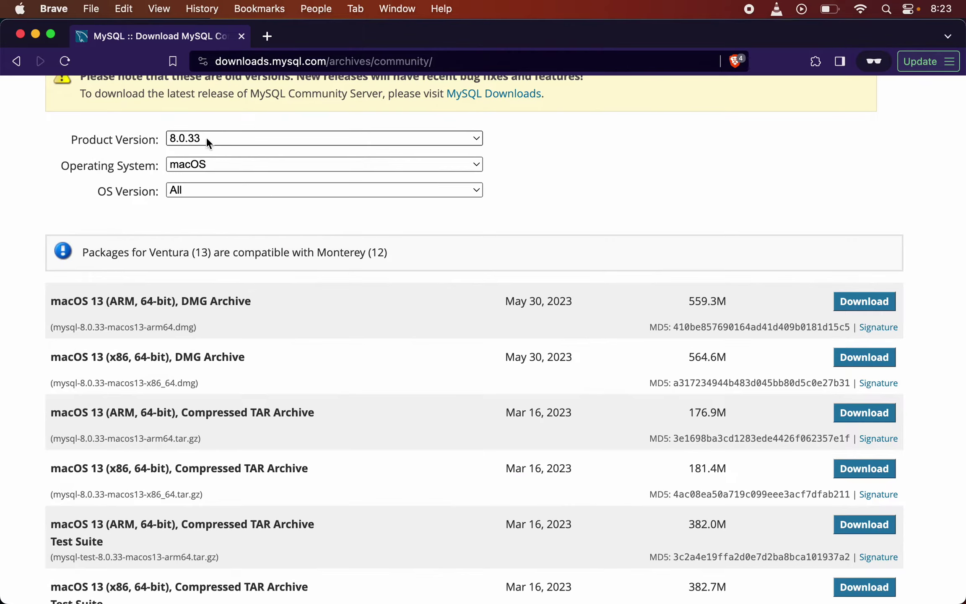
drag(190, 252, 374, 248)
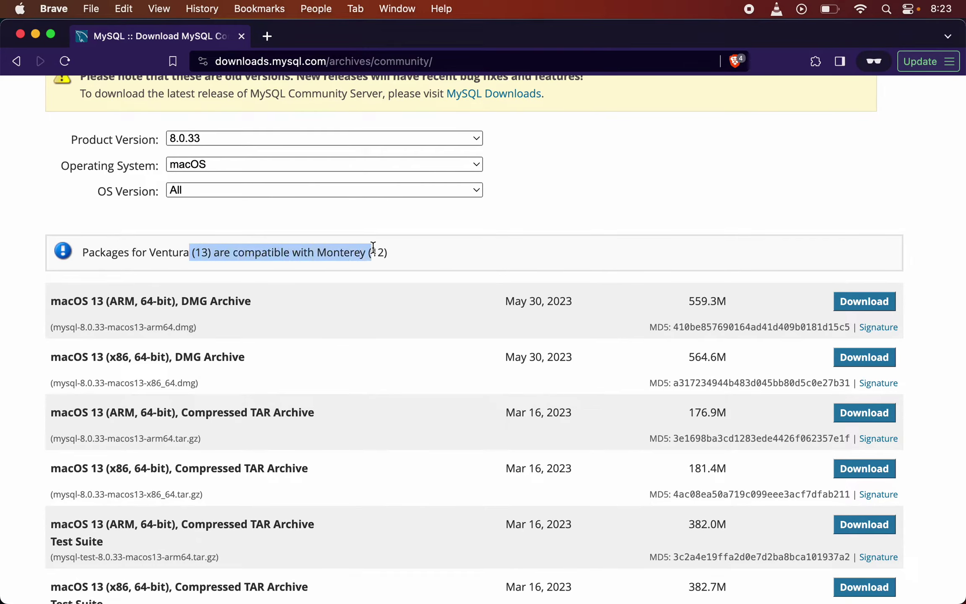
click(215, 265)
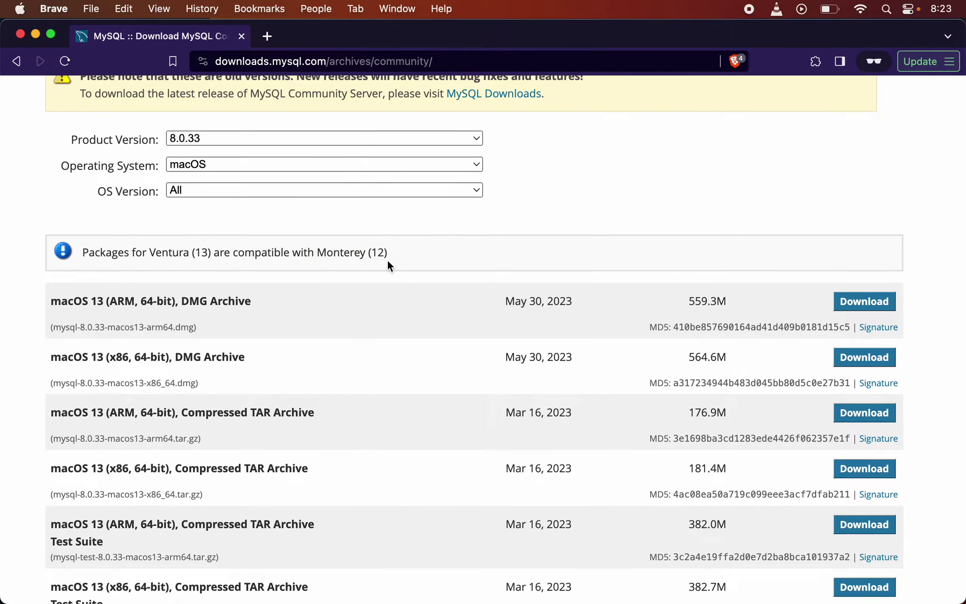
Set the archived product version to 8.0.32 and check which macOS releases its packages support
click(209, 148)
click(208, 157)
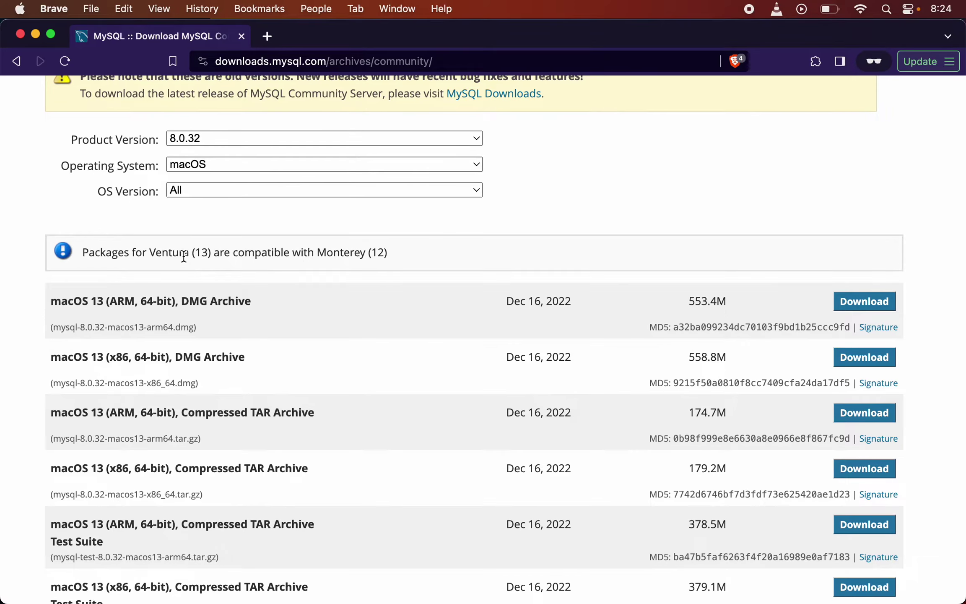
drag(183, 252, 245, 252)
drag(357, 250, 395, 250)
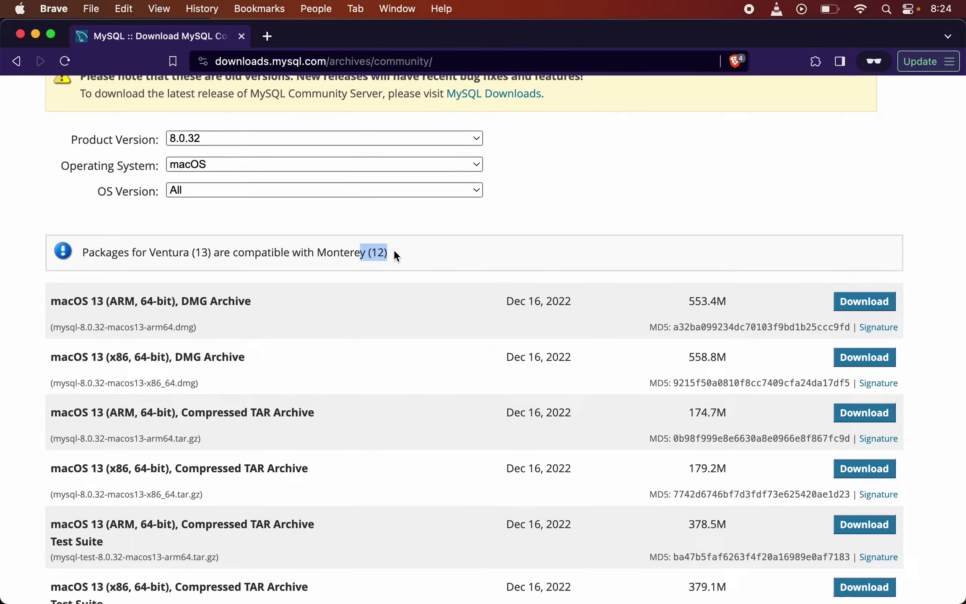
Set the archived product version to 8.0.31 and examine which macOS releases its packages are compatible with
click(258, 146)
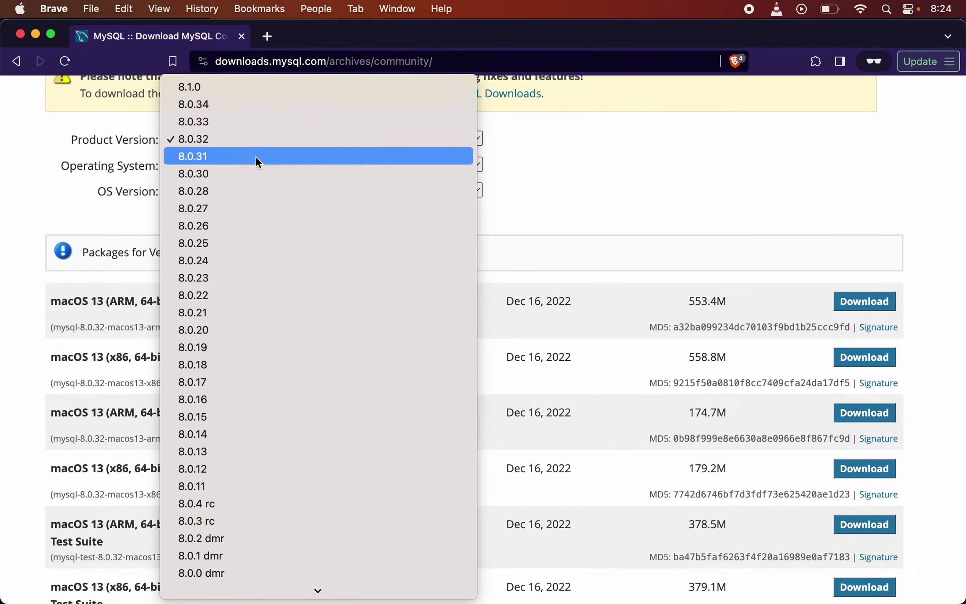
click(256, 158)
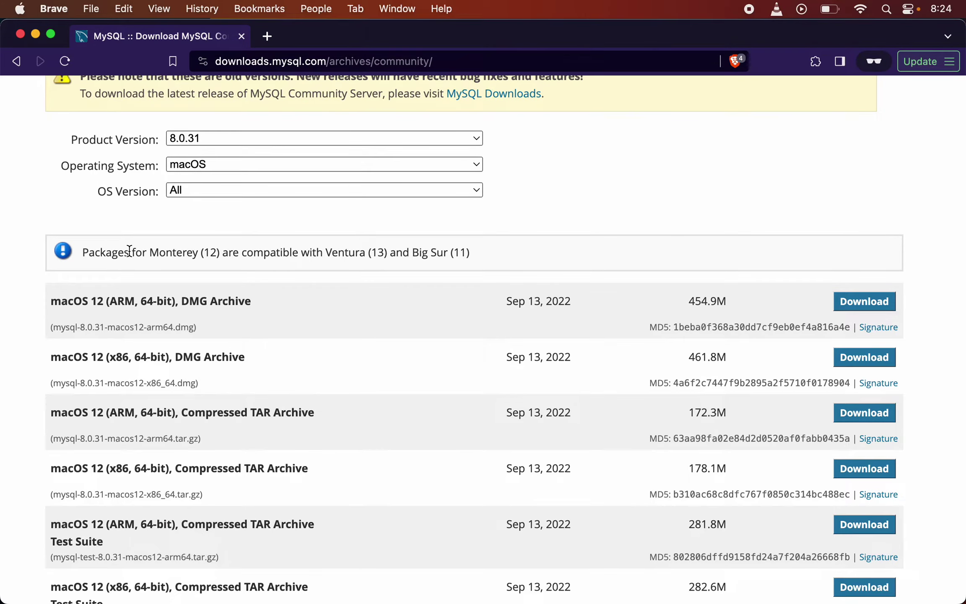
drag(129, 251, 223, 254)
click(224, 254)
drag(356, 254, 477, 255)
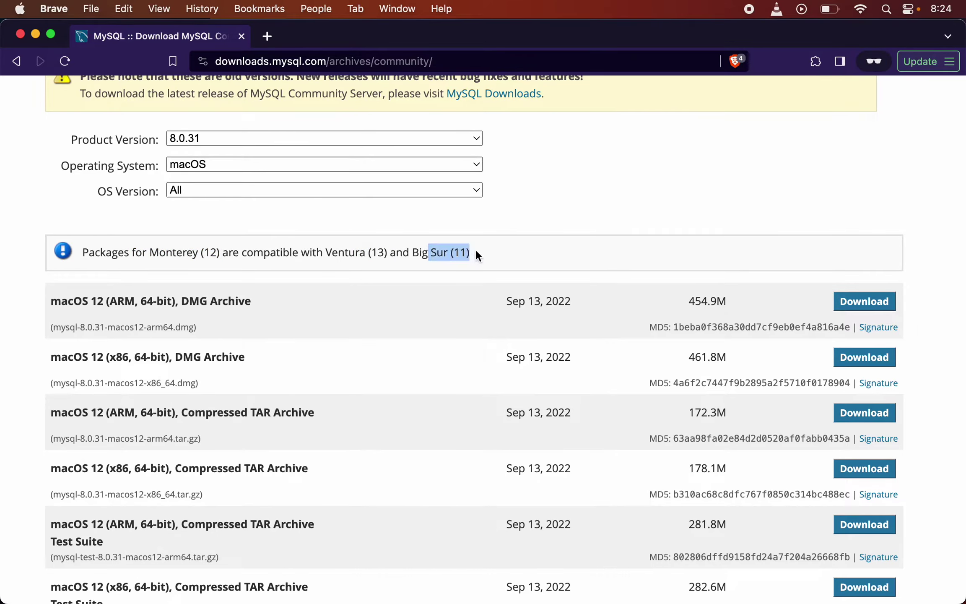
click(477, 254)
scroll(333, 293, up, 2)
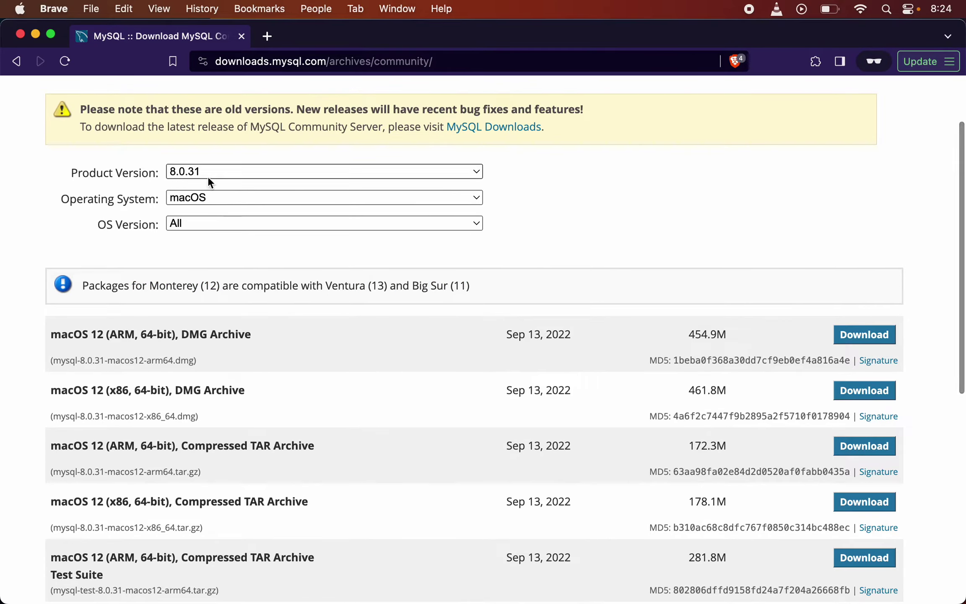
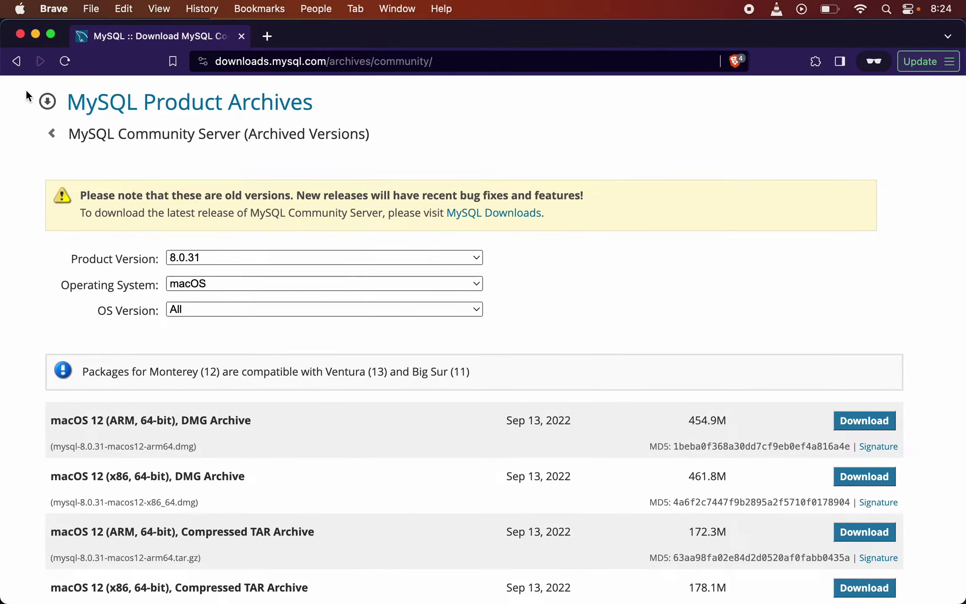
Return to the current MySQL Community Server releases and select version 8.2.0 Innovation with OS version macOS 13 (ARM, 64-bit)
click(17, 62)
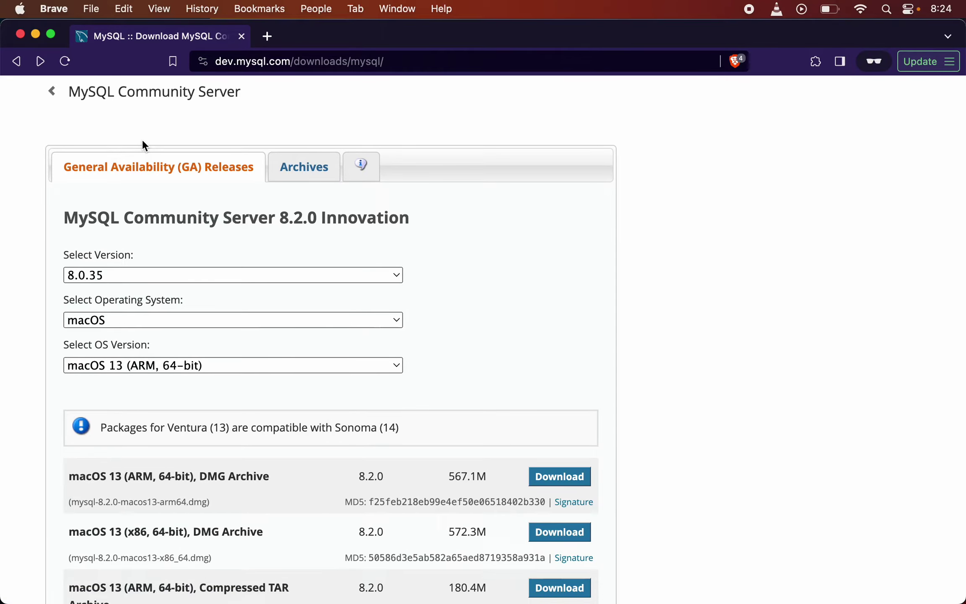
scroll(142, 139, up, 1)
click(192, 285)
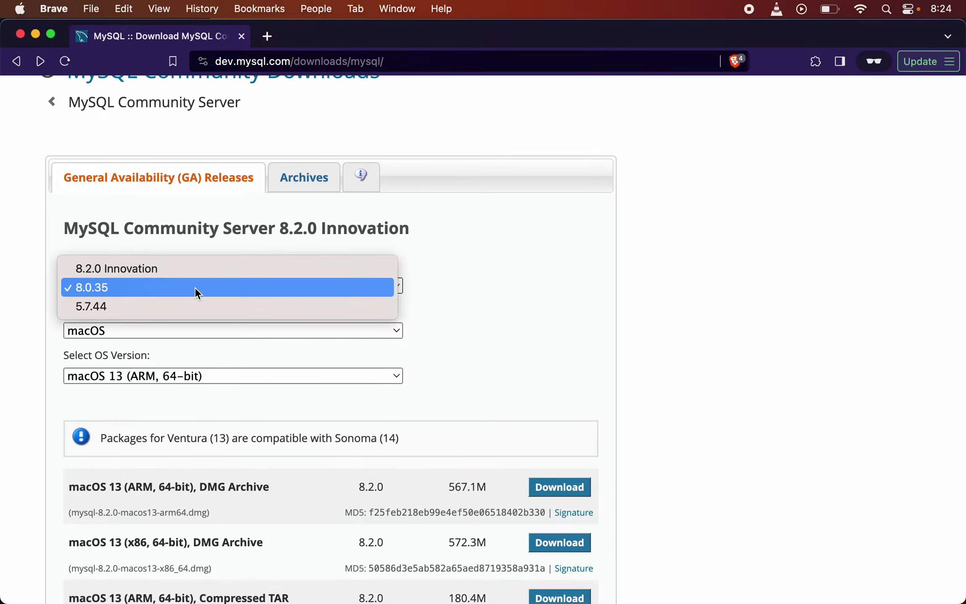
click(195, 268)
scroll(412, 271, down, 1)
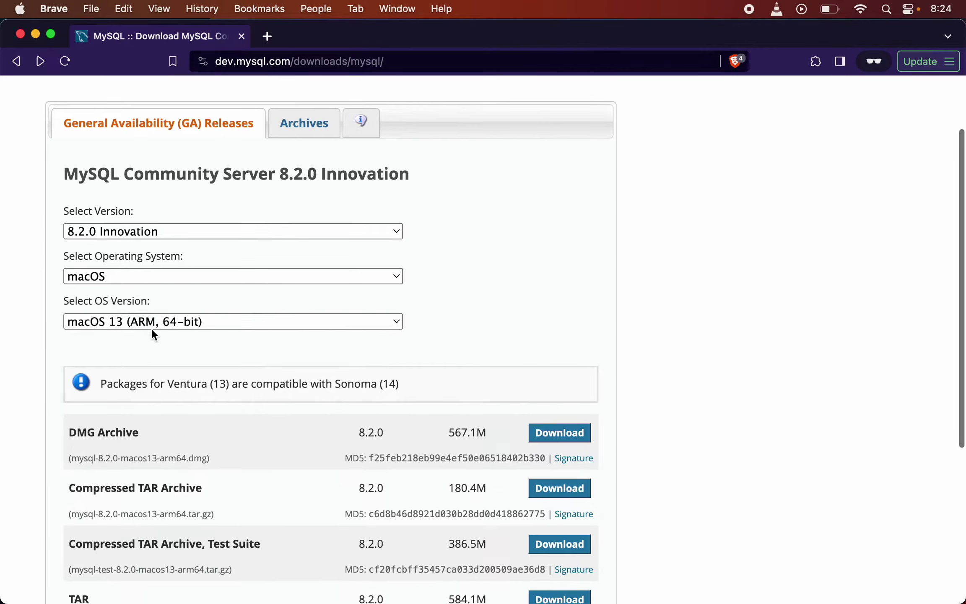
click(187, 326)
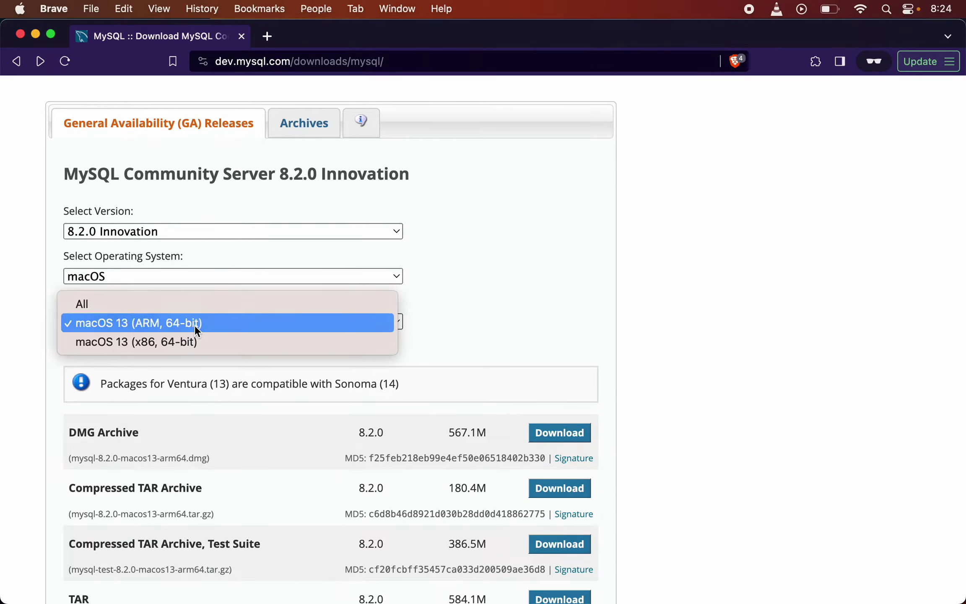
click(194, 325)
click(428, 326)
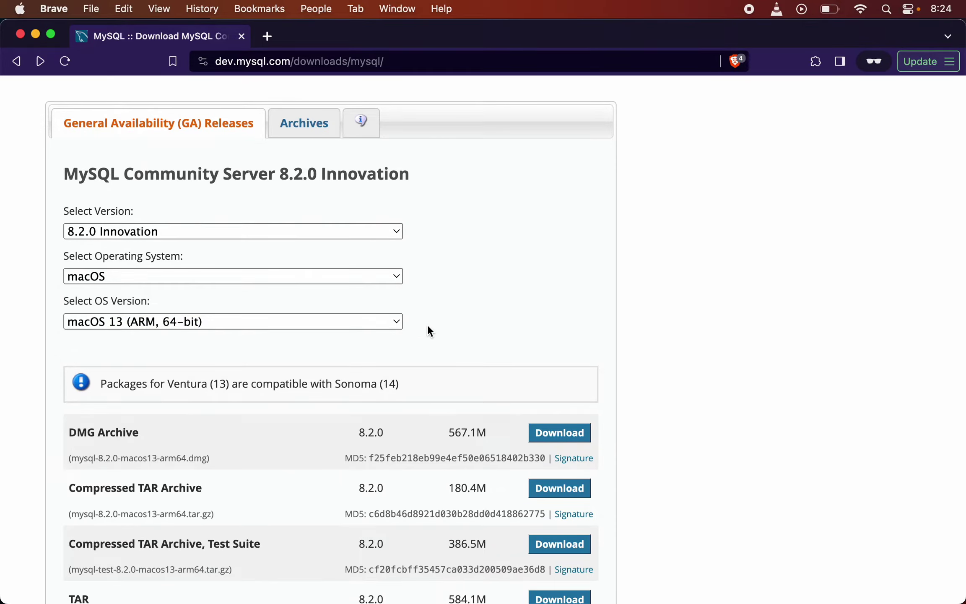
Download the 8.2.0 DMG Archive without logging in and save mysql-8.2.0-macos13-arm64.dmg to the Downloads folder
scroll(427, 327, down, 5)
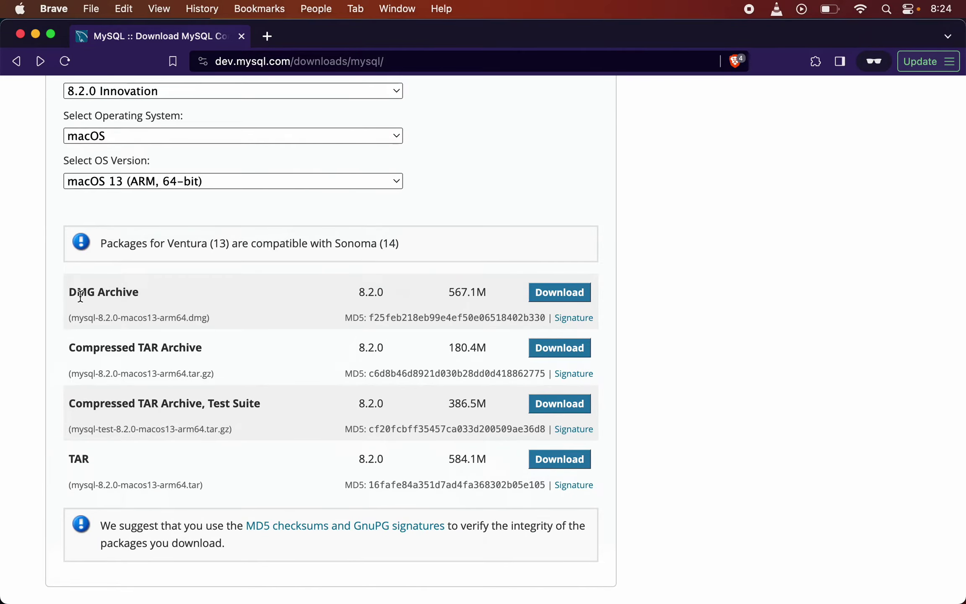
click(563, 293)
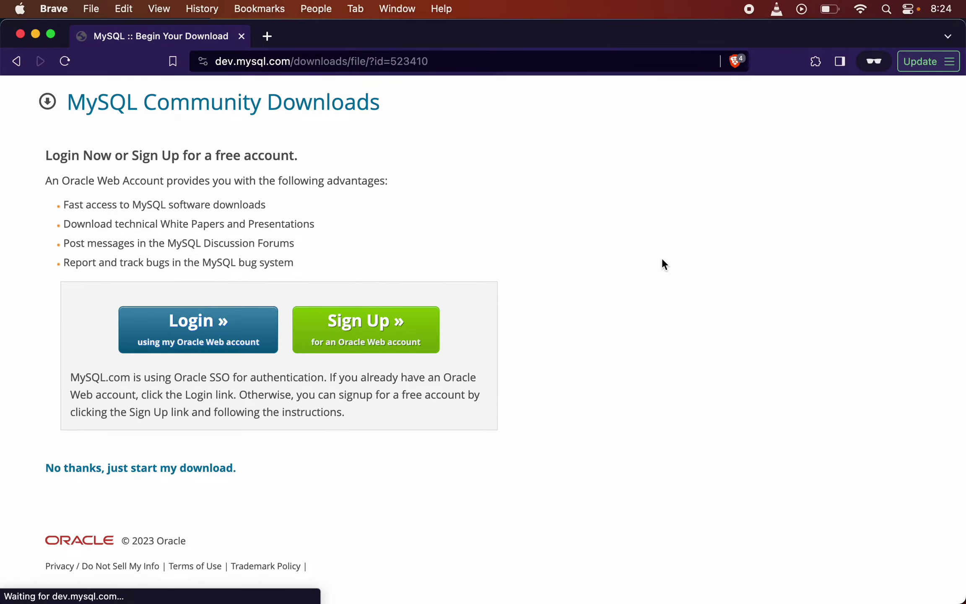
scroll(477, 241, down, 1)
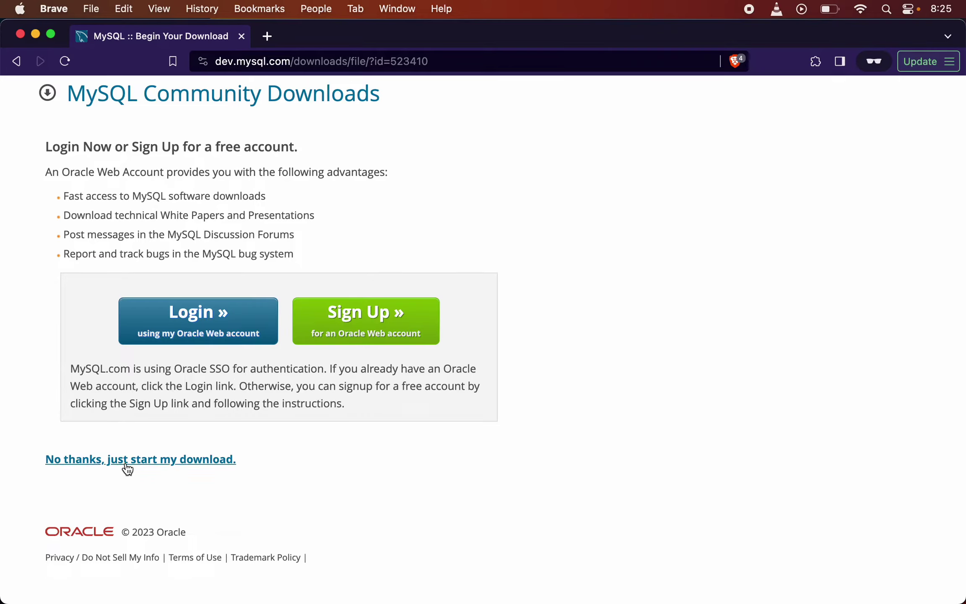
click(188, 461)
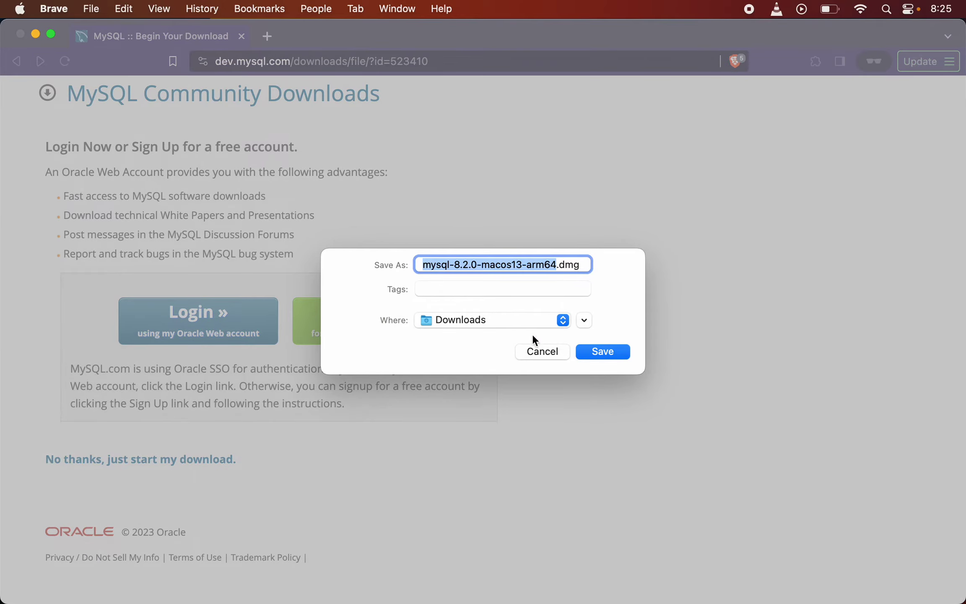
click(602, 352)
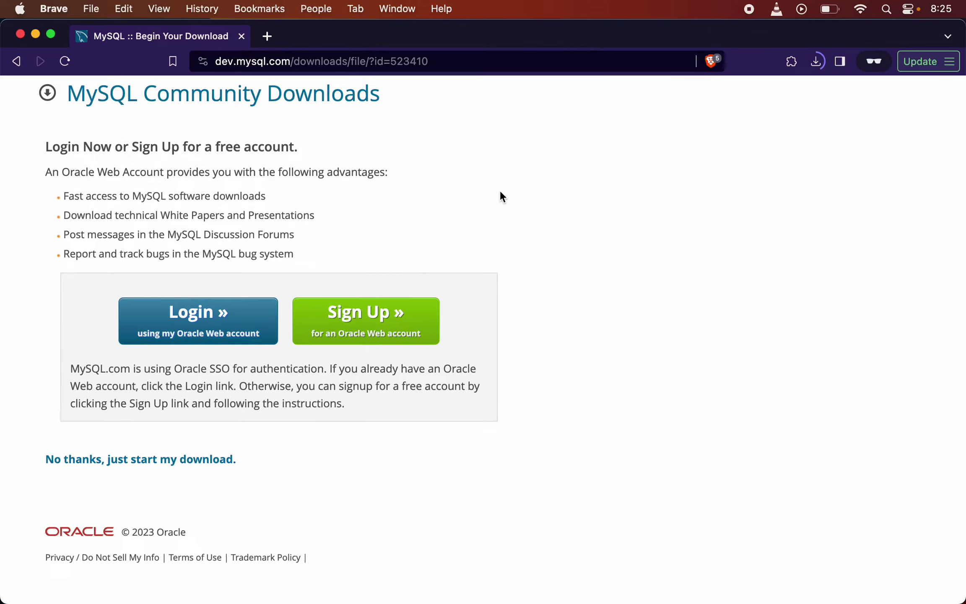
Switch to Terminal and run the mysql command to check whether MySQL is already installed
key(super+Tab)
key(super+Tab)
key(super+Tab)
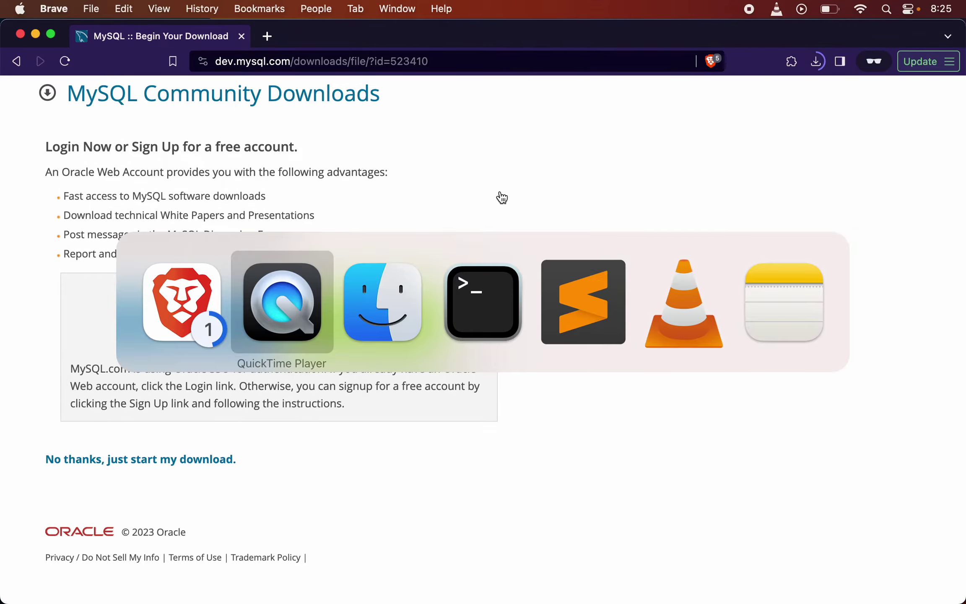
text(mysql)
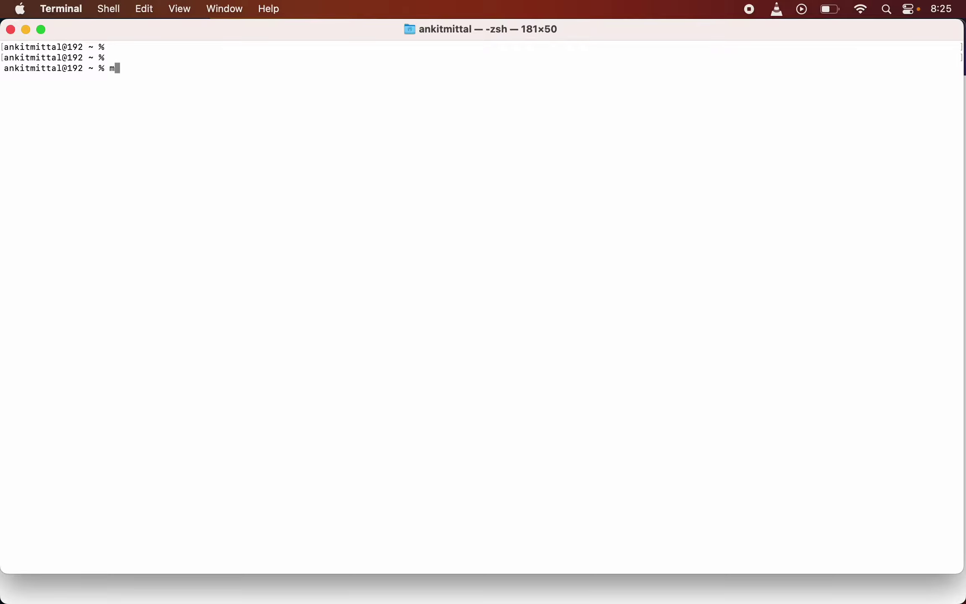
key(Return)
drag(4, 78, 156, 78)
click(156, 78)
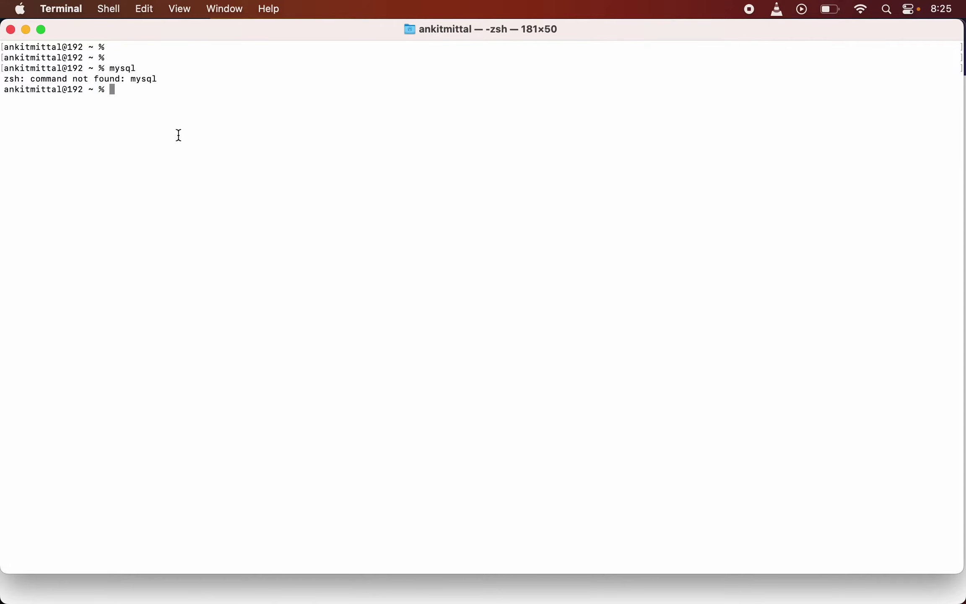
Switch to Finder and open the disk image mysql-8.2.0-macos13-arm64.dmg from the Downloads folder
key(super+Tab)
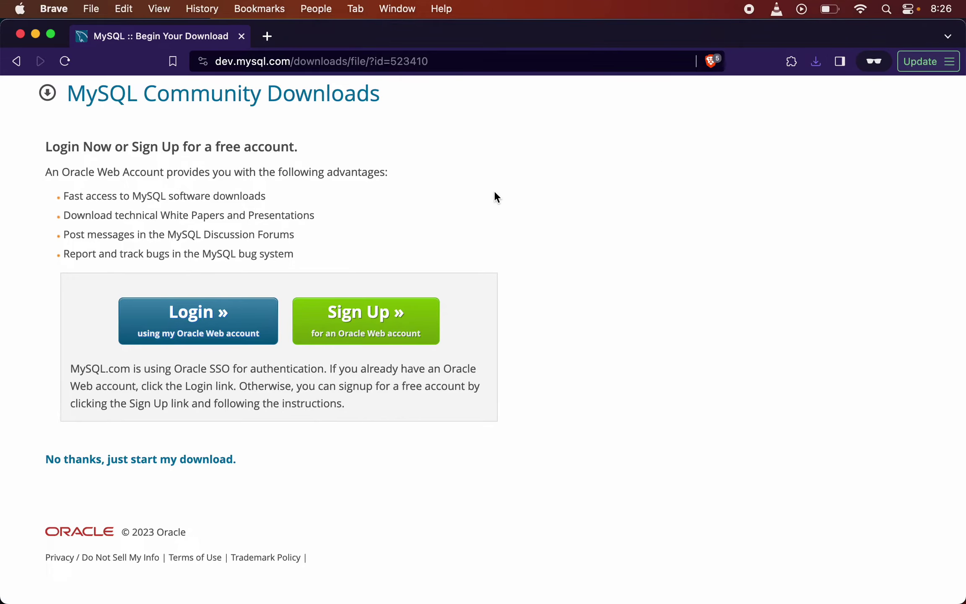
key(super+Tab)
key(super+Tab)
key(super+Tab)
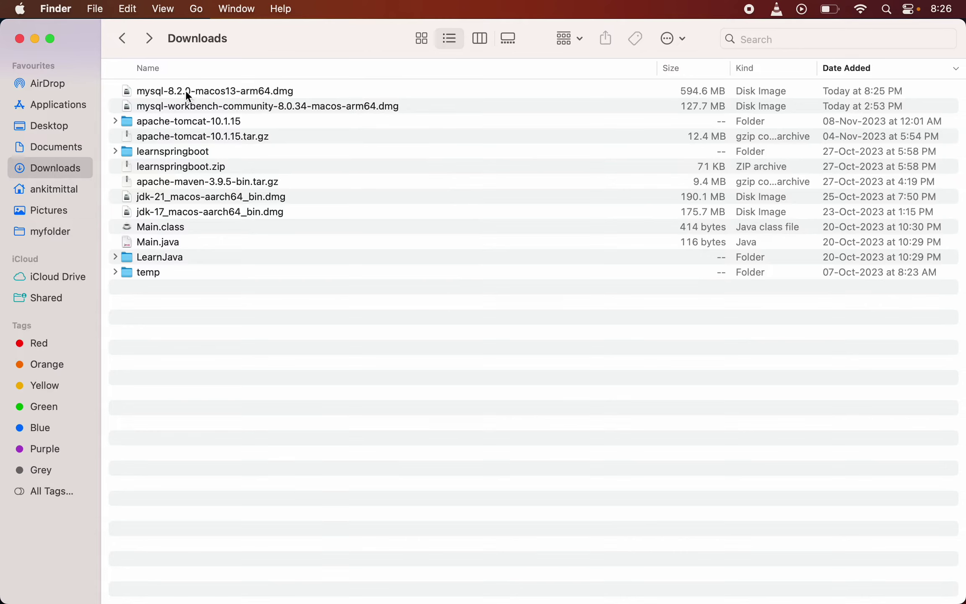
click(242, 92)
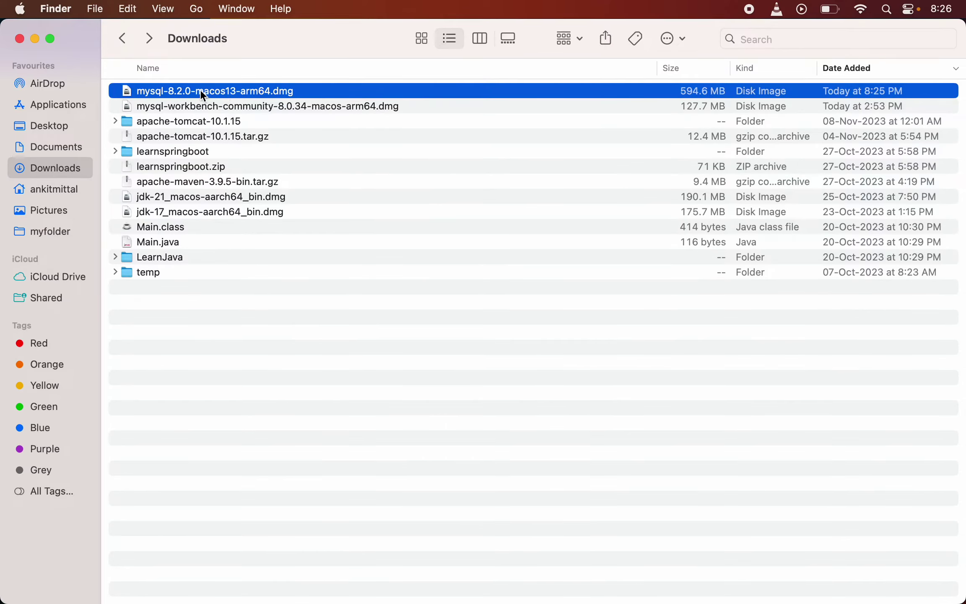
double_click(232, 91)
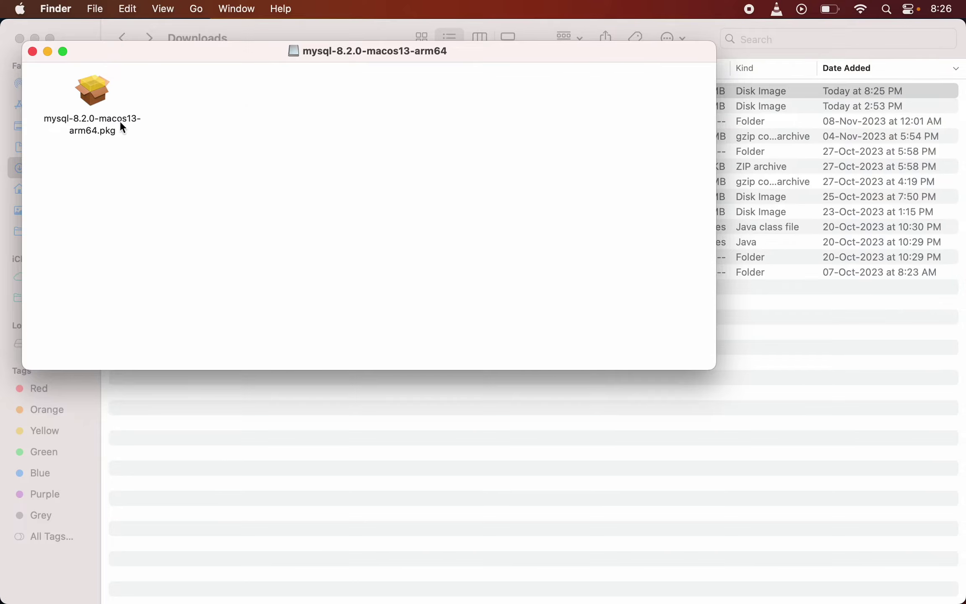
Launch the mysql-8.2.0-macos13-arm64.pkg installer and allow it to run its installation compatibility check
drag(116, 63, 205, 70)
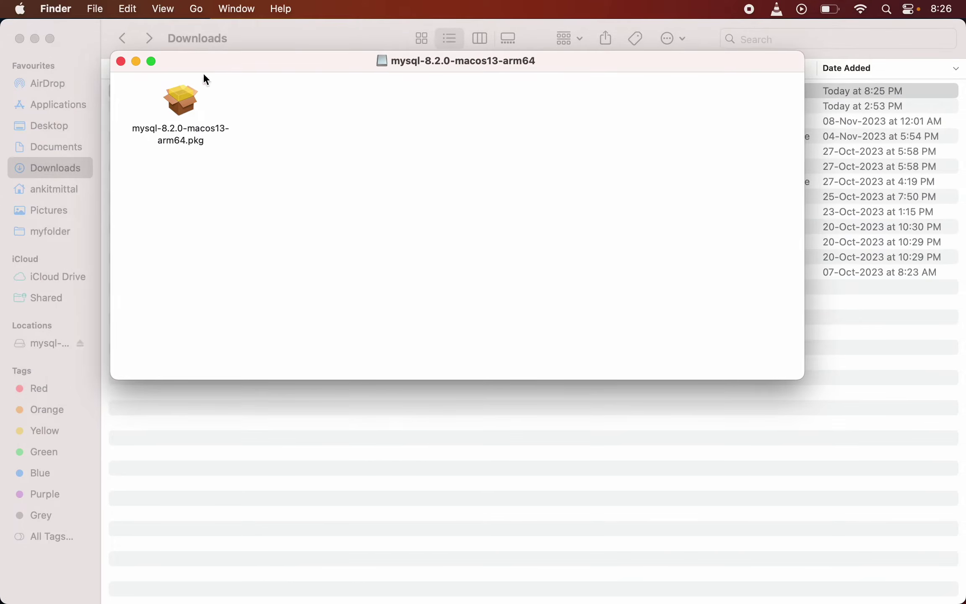
double_click(186, 140)
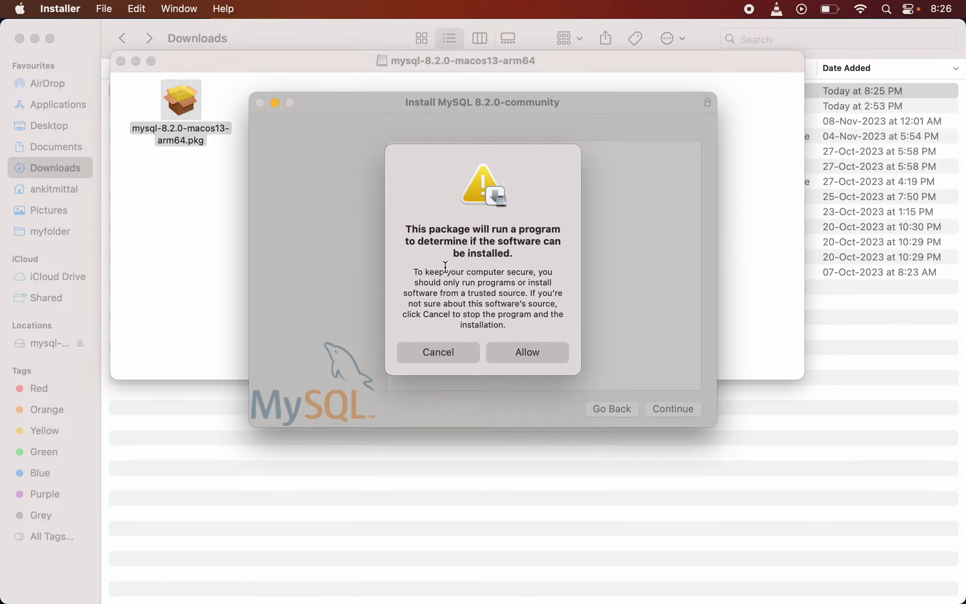
click(530, 358)
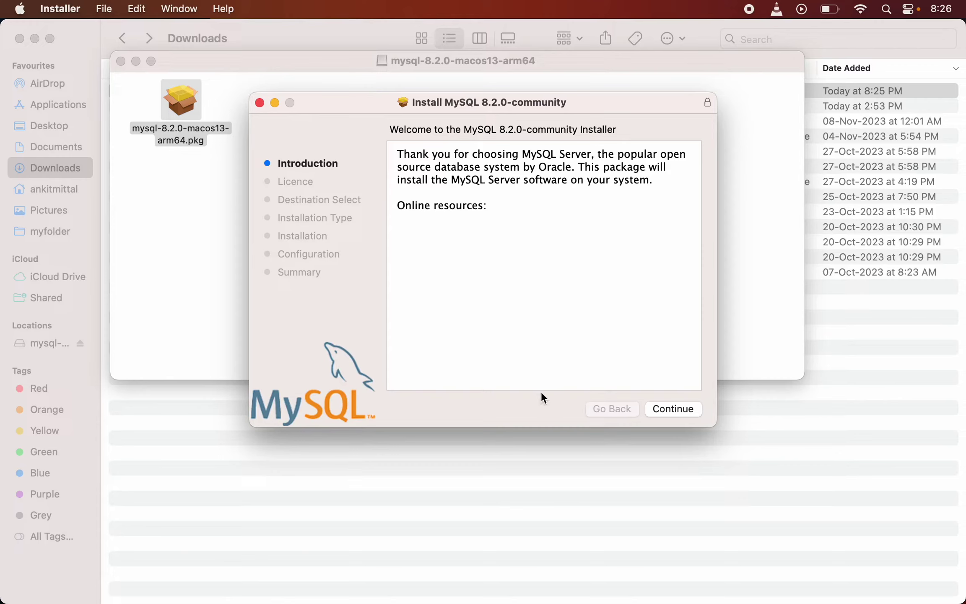
Proceed past the installer's introduction and agree to the software licence agreement
click(673, 411)
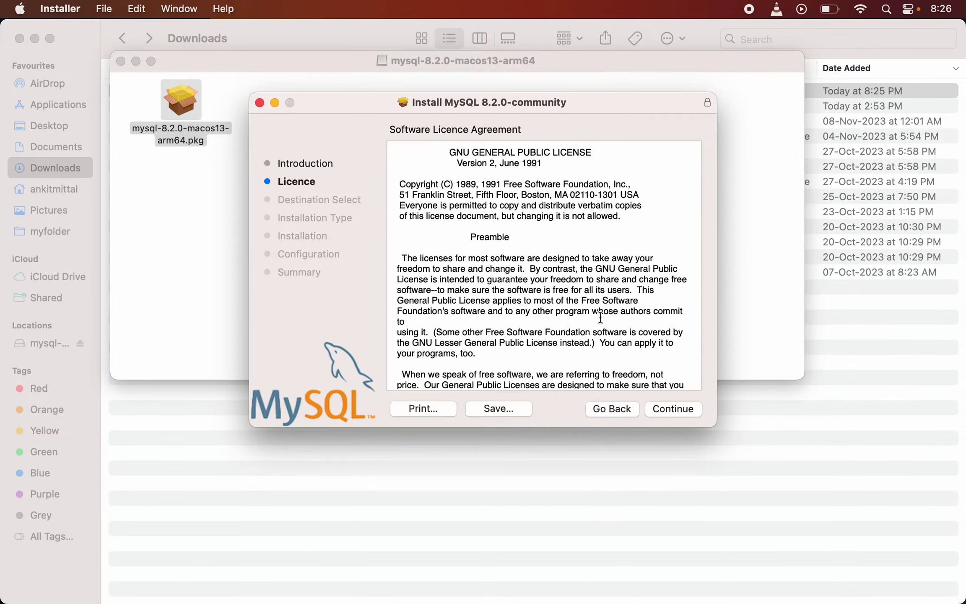
click(669, 411)
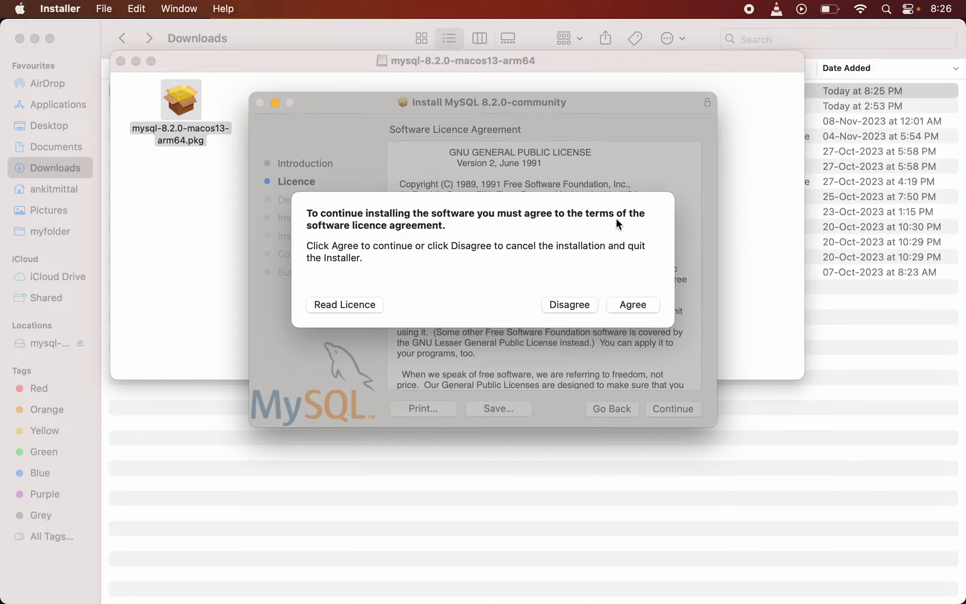
click(631, 306)
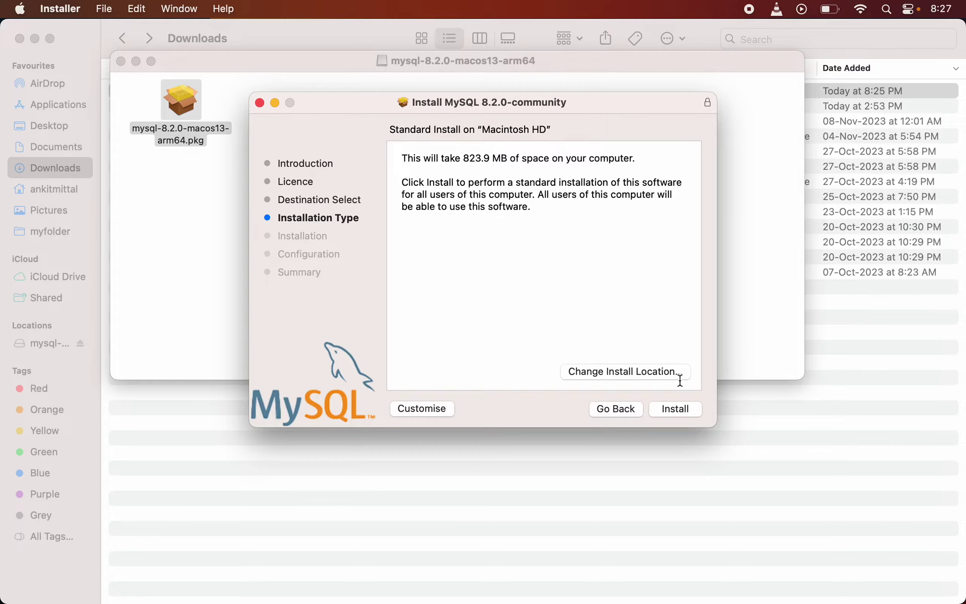
Start the standard installation of MySQL 8.2.0-community and authorise it with the Mac account password
click(675, 410)
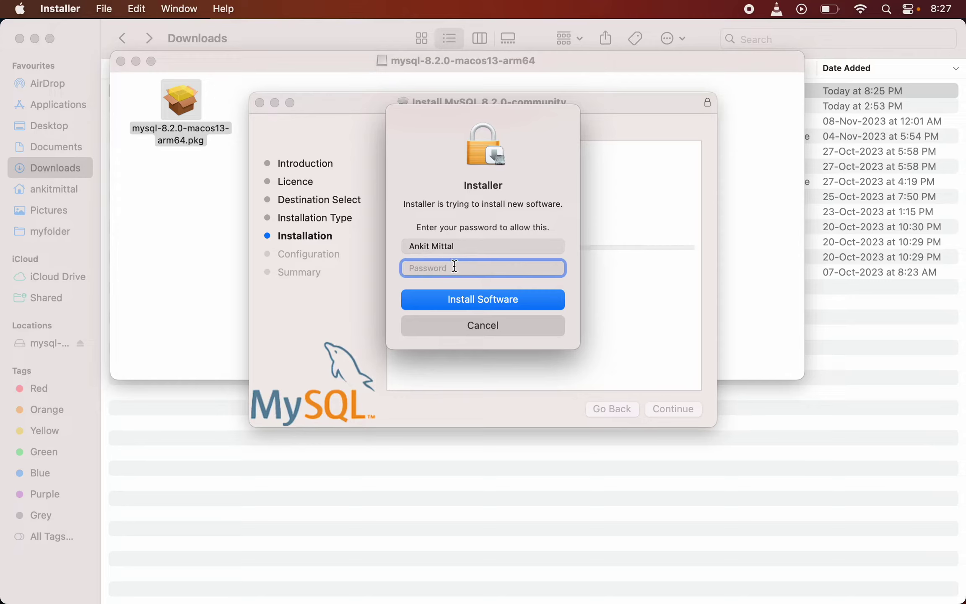
text(••••••••)
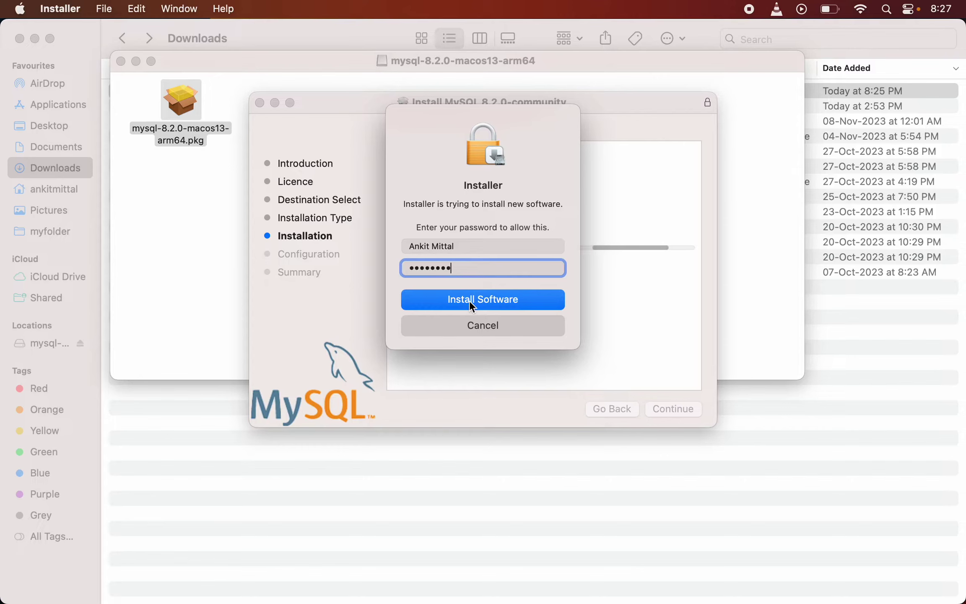
click(490, 302)
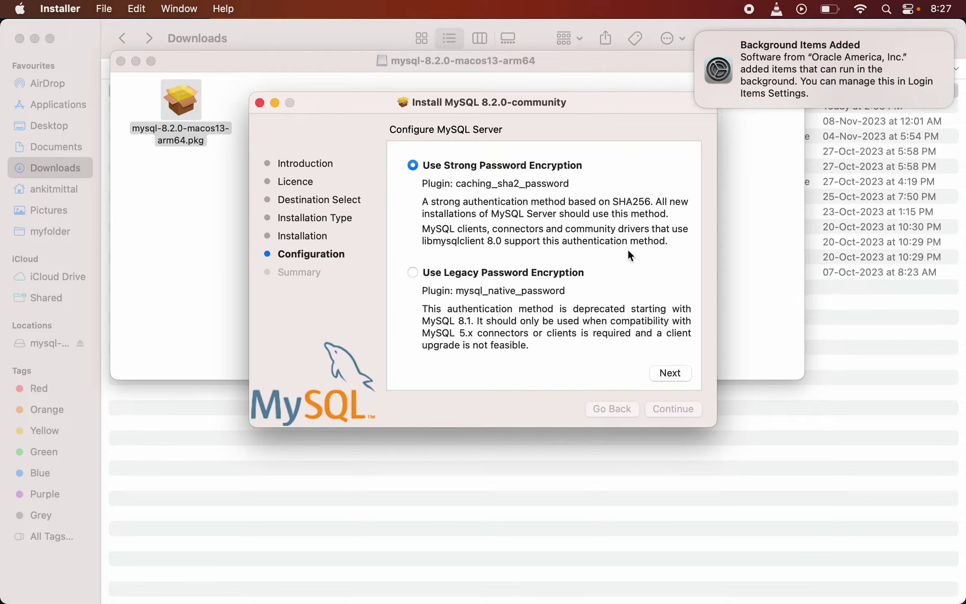
Configure MySQL Server with strong password encryption, a root password and server start after installation, authorising the changes with the Mac account password
click(670, 373)
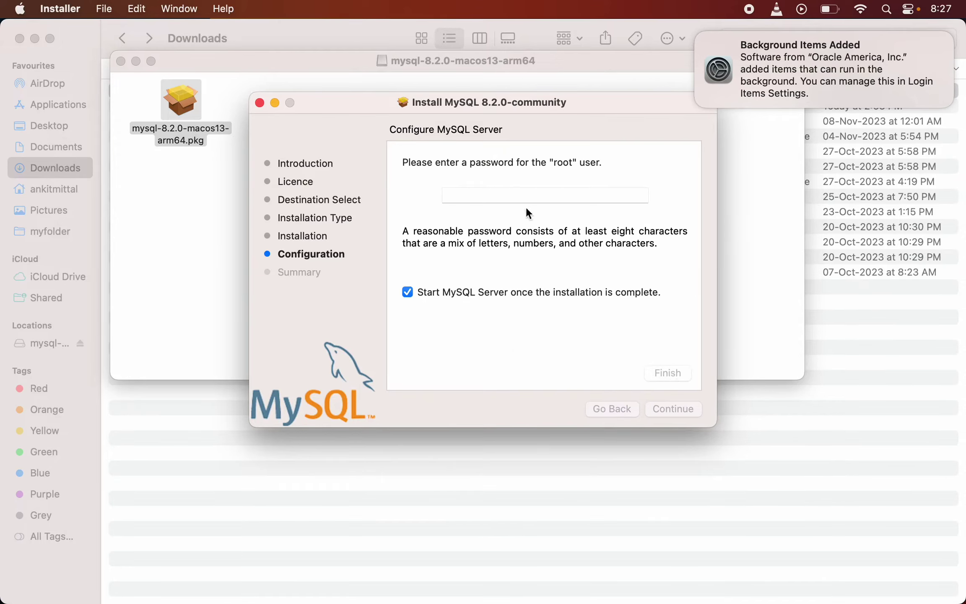
click(490, 195)
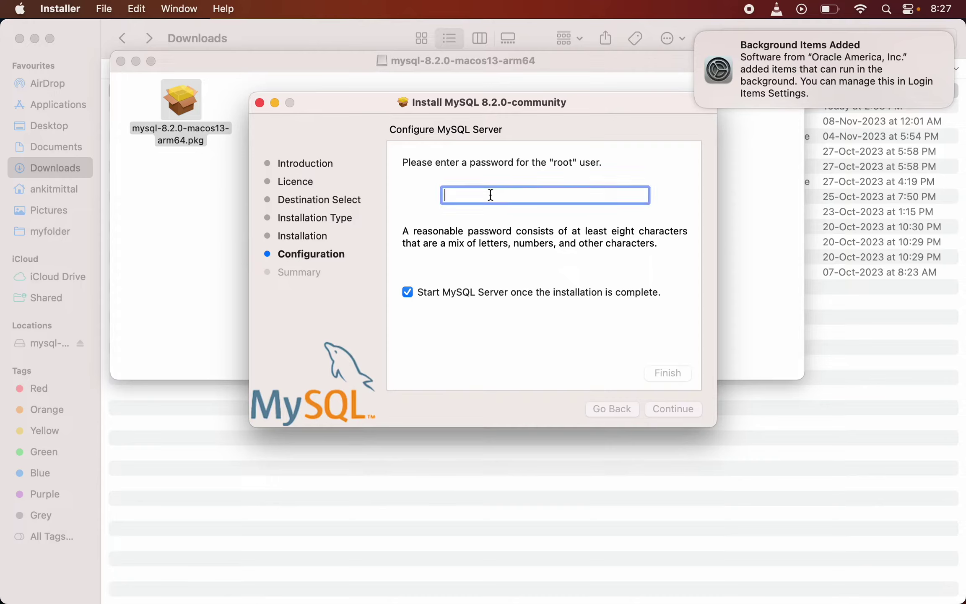
text(••••••••••••••)
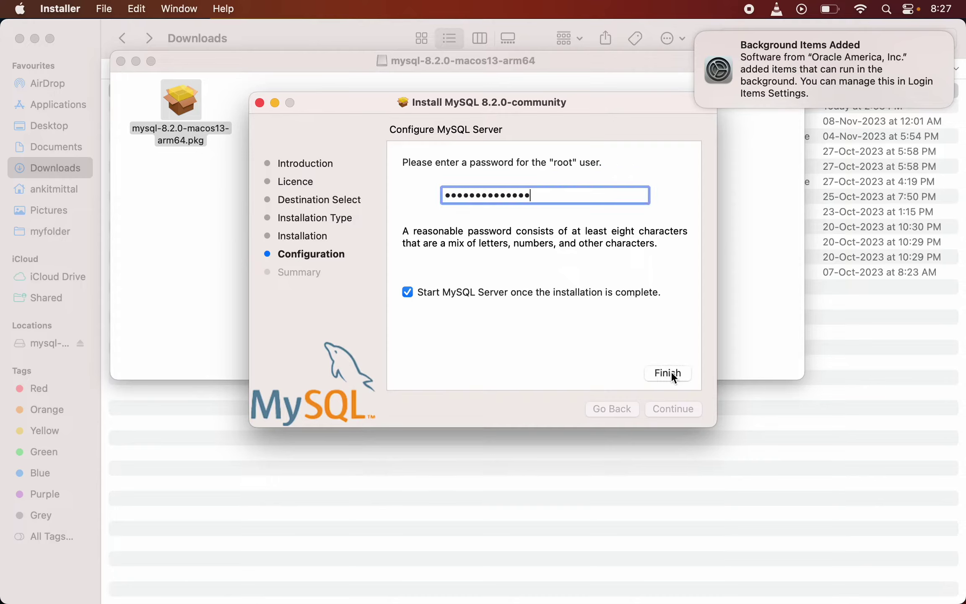
click(669, 372)
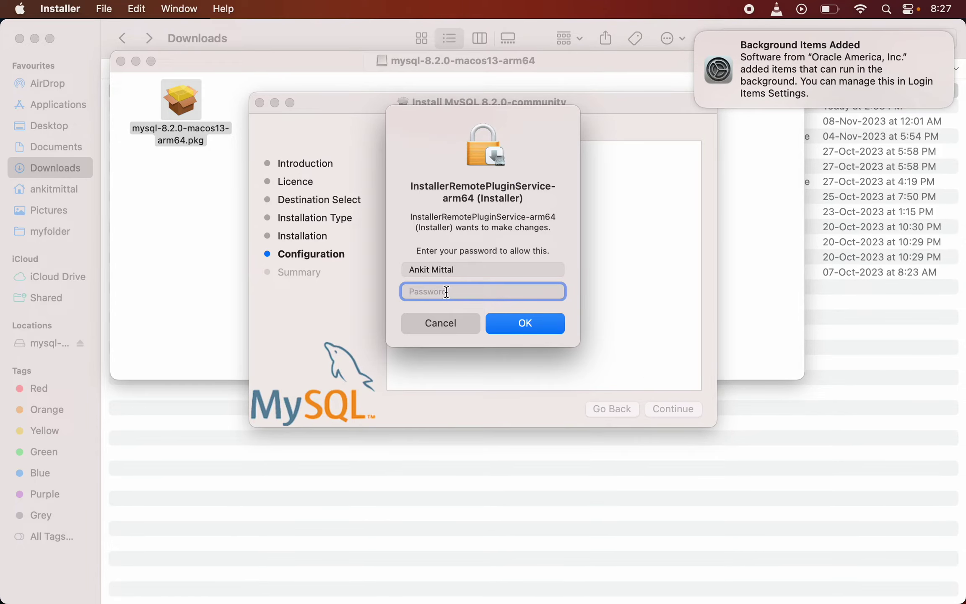
text(••••••••)
click(525, 327)
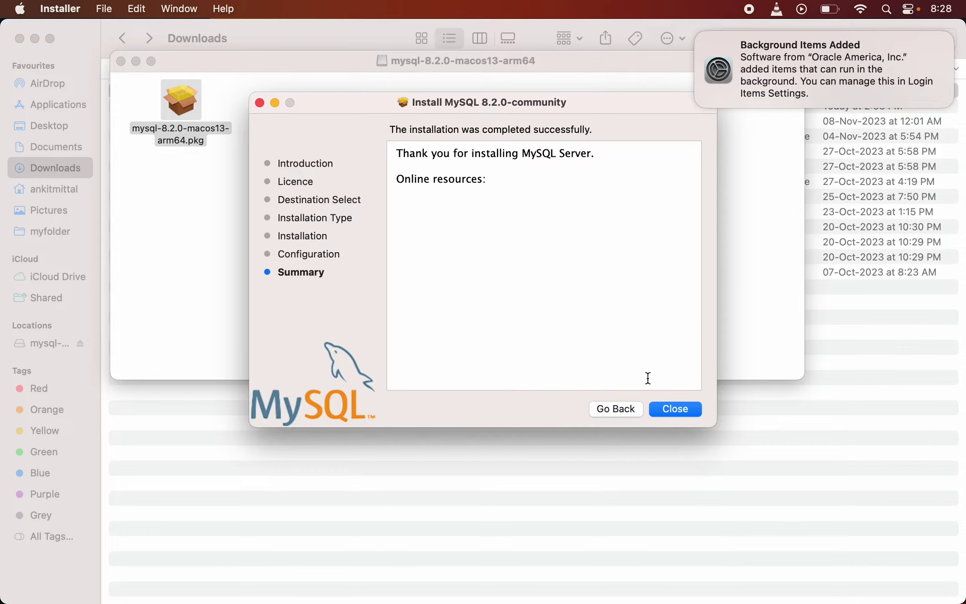
Close the installer, keeping its package and disk image in place, and close the mysql-8.2.0-macos13-arm64 disk image window
click(676, 405)
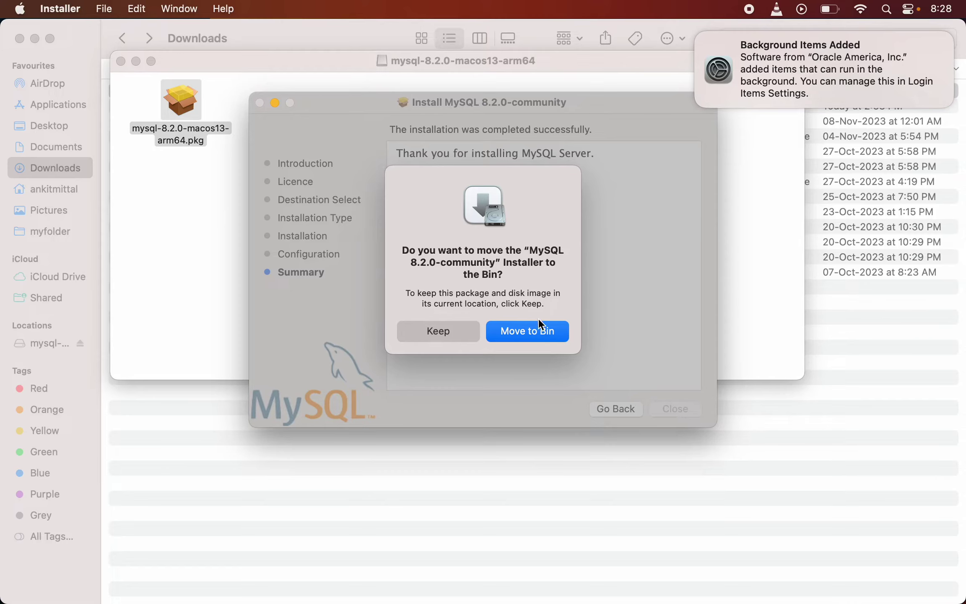
click(432, 327)
click(699, 35)
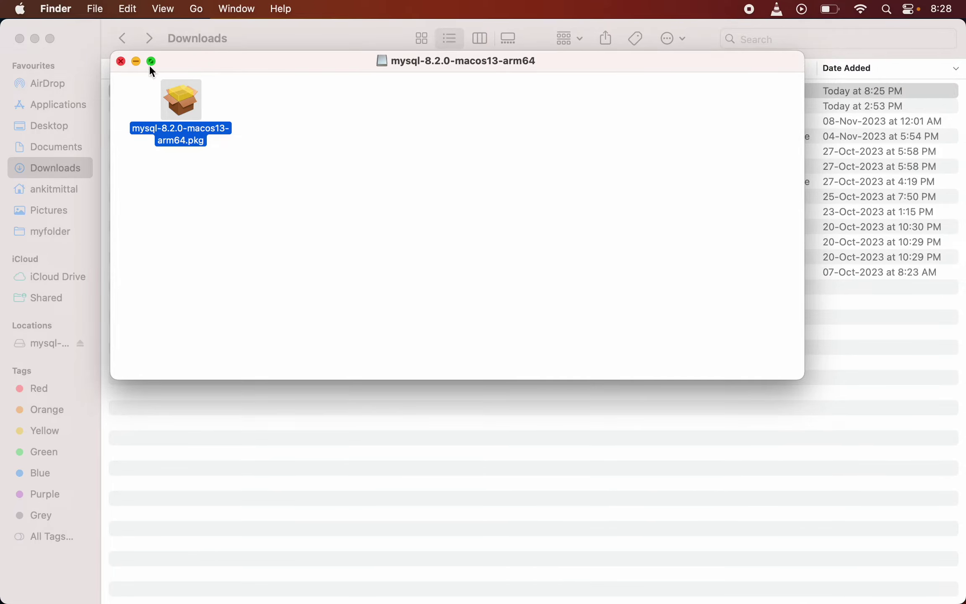
click(121, 61)
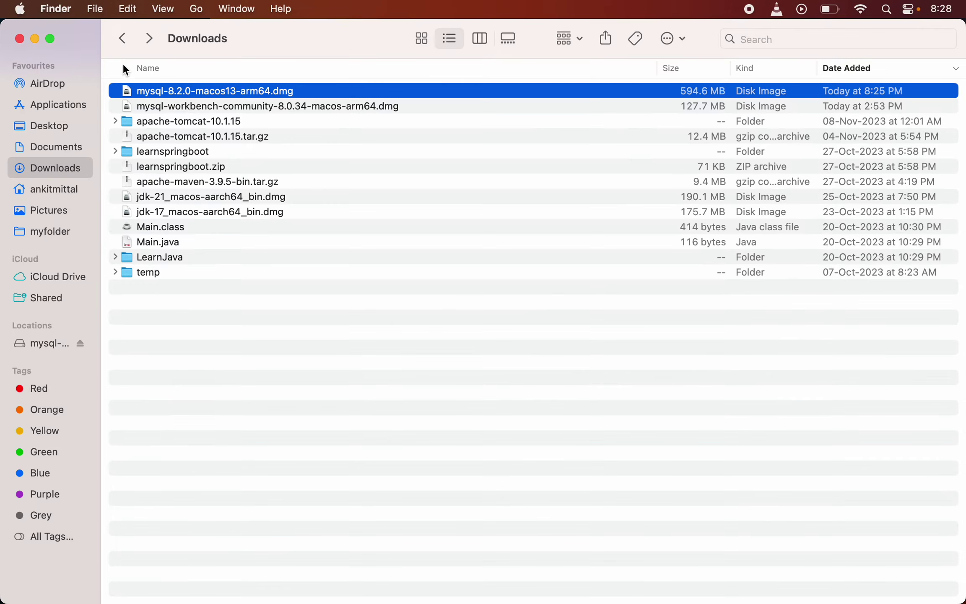
click(233, 325)
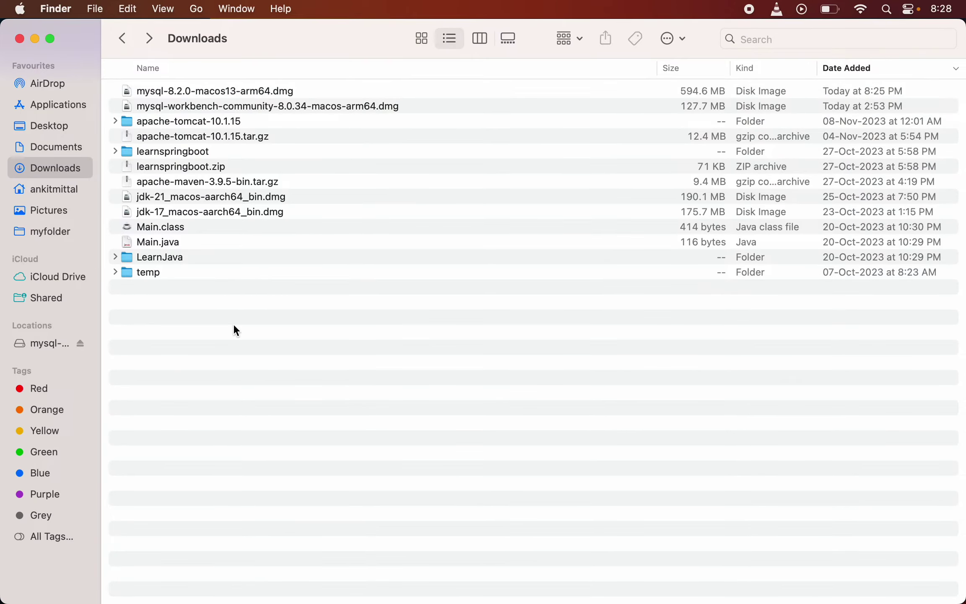
Switch to Terminal and run the mysql command to test whether it is available after installation
key(super+Tab)
key(super+Tab)
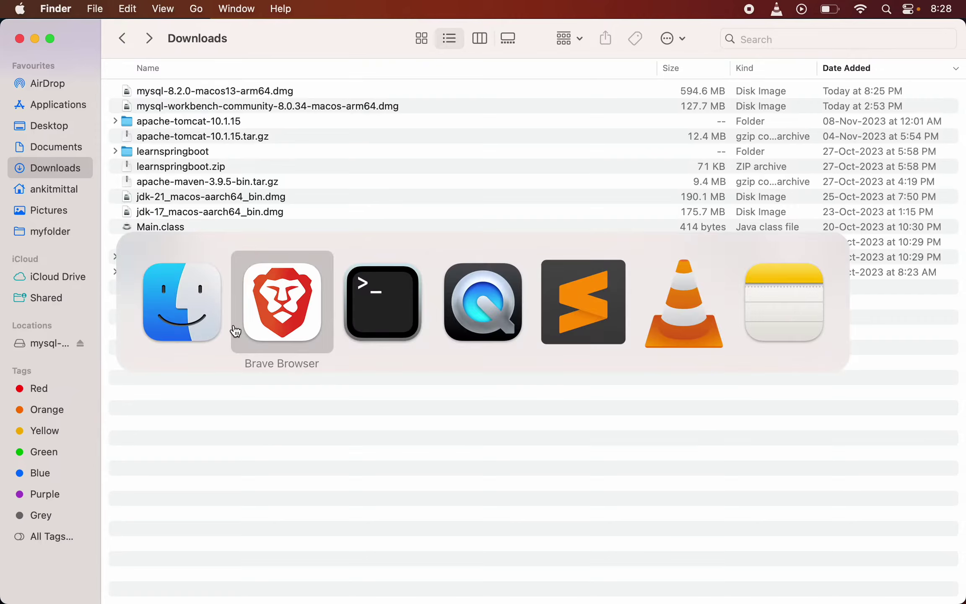
key(Return)
key(Return)
text(my)
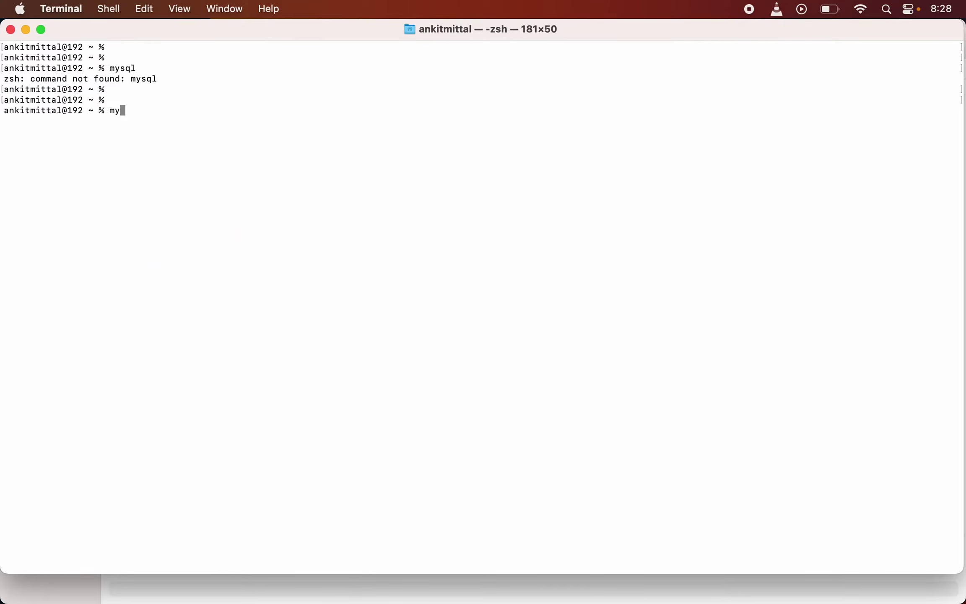
text(sql)
key(Return)
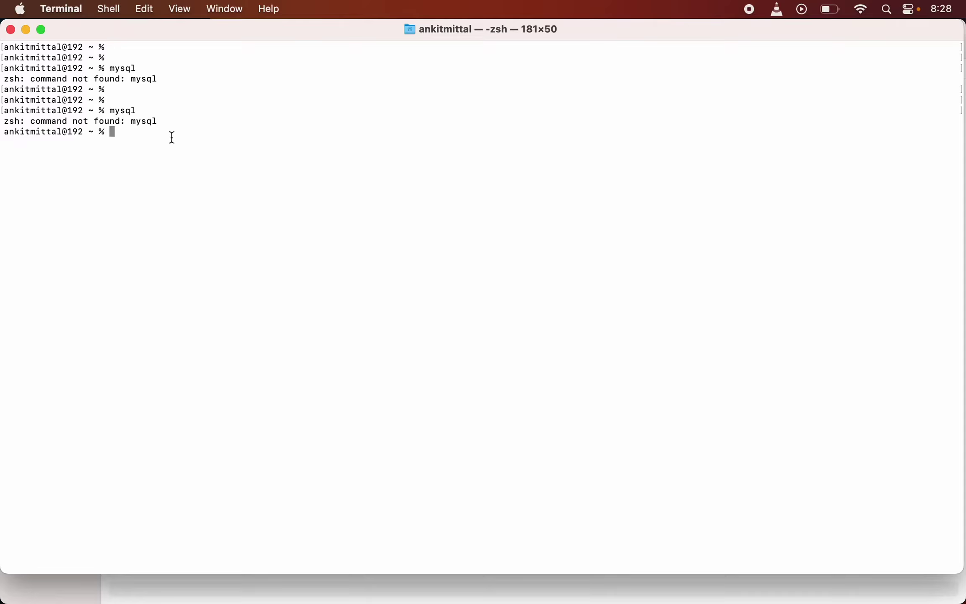
Switch to Finder and go to the /usr/ folder by entering its path
key(super+Tab)
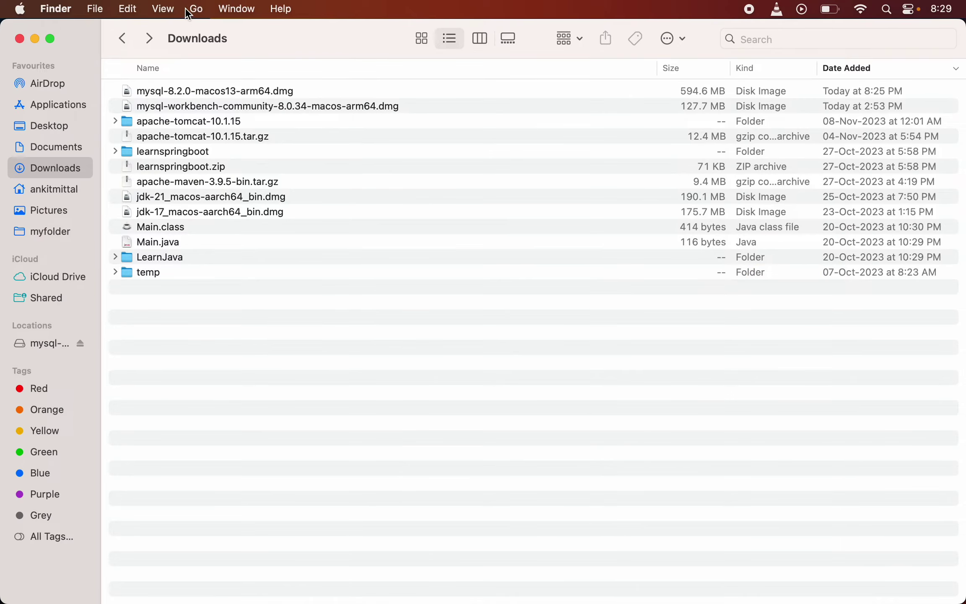
click(197, 8)
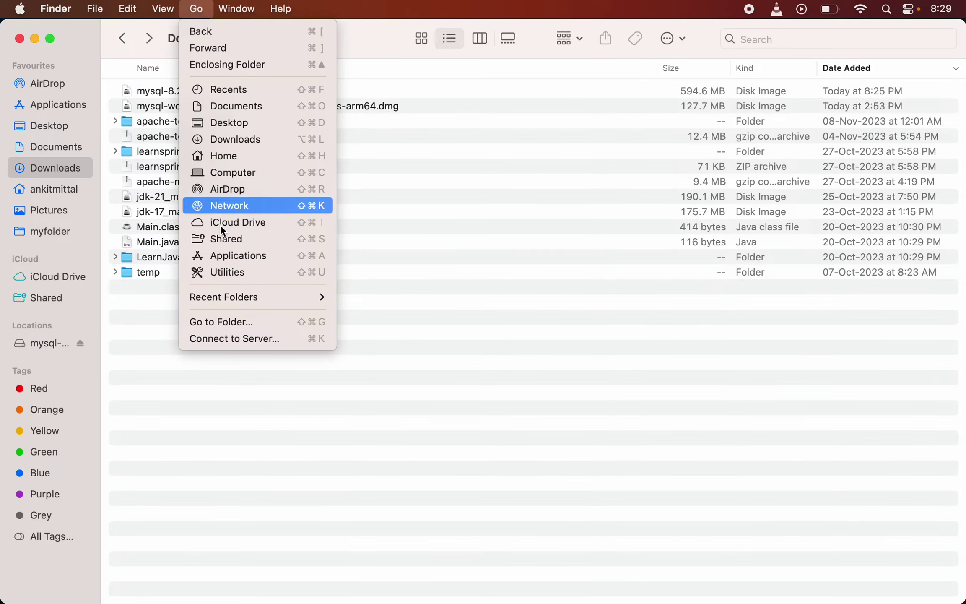
click(224, 322)
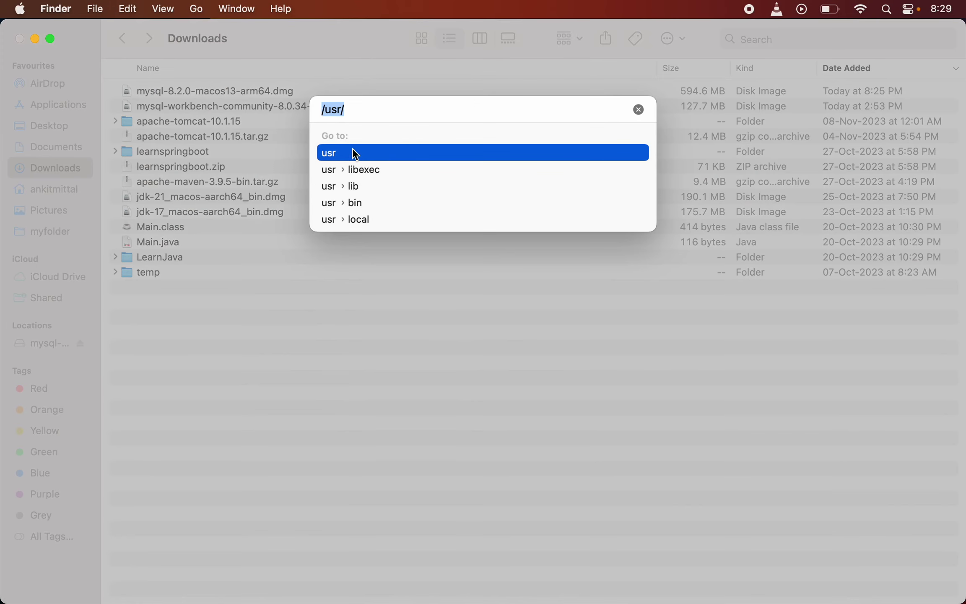
key(BackSpace)
text(/)
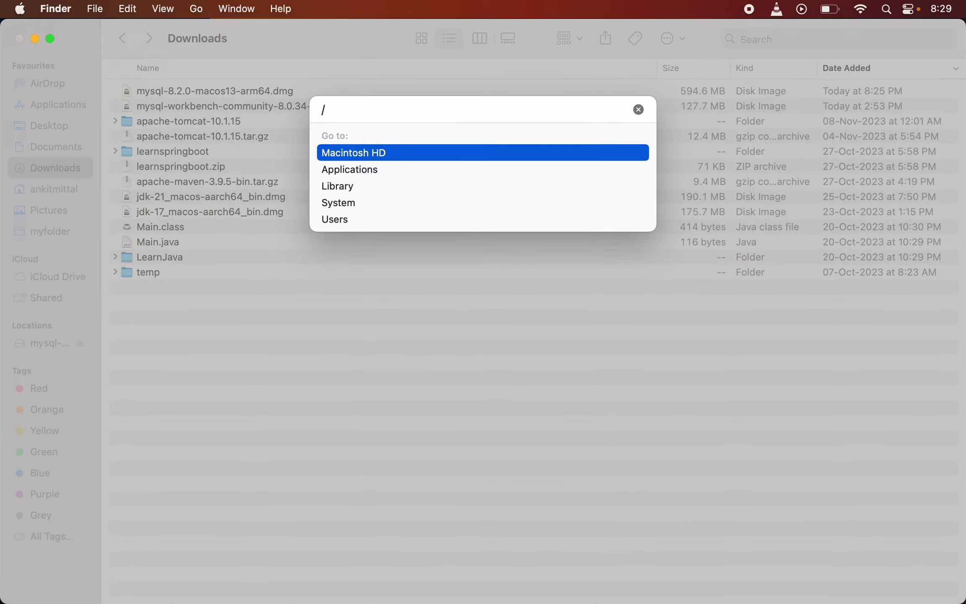
text(usr)
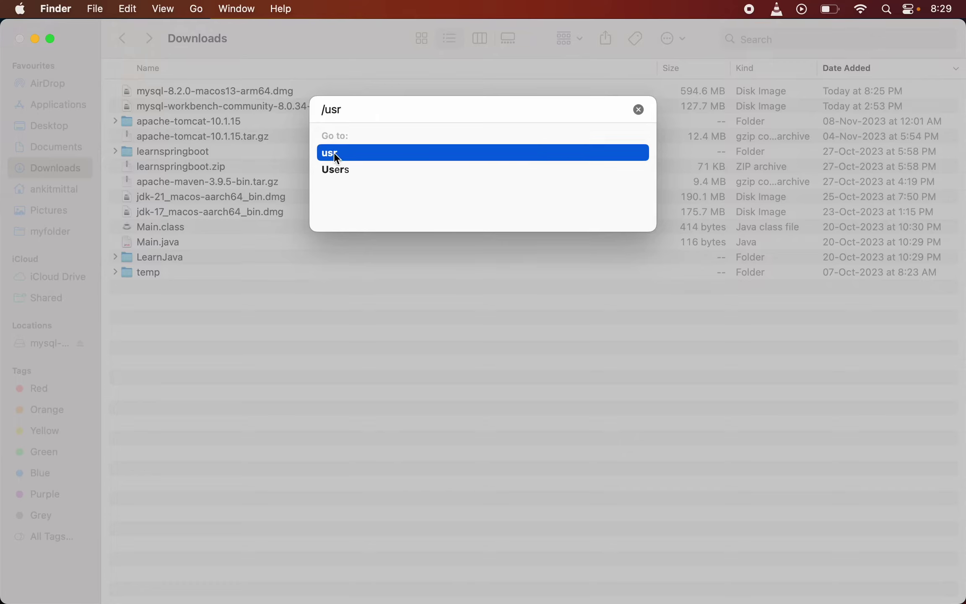
text(/)
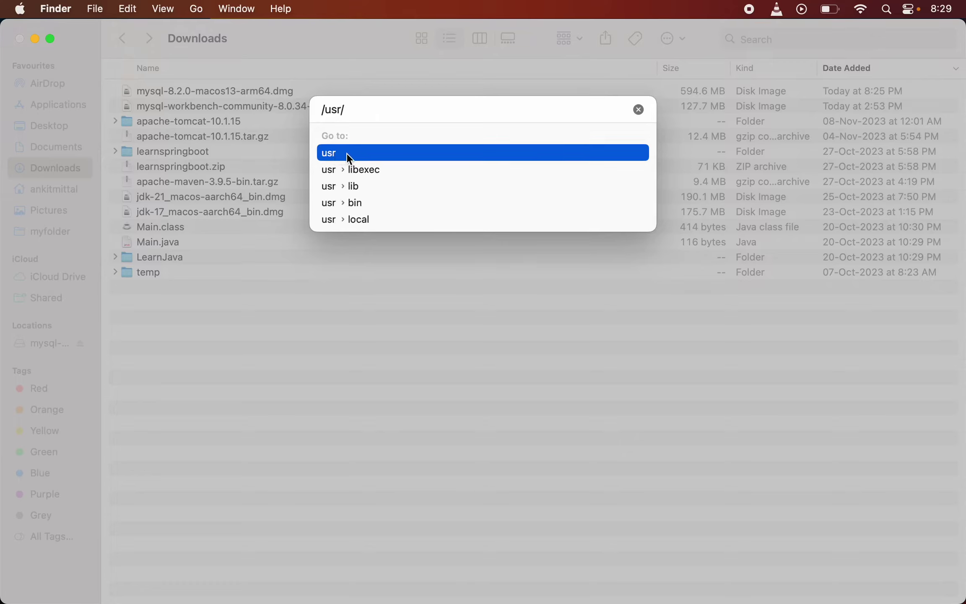
click(330, 154)
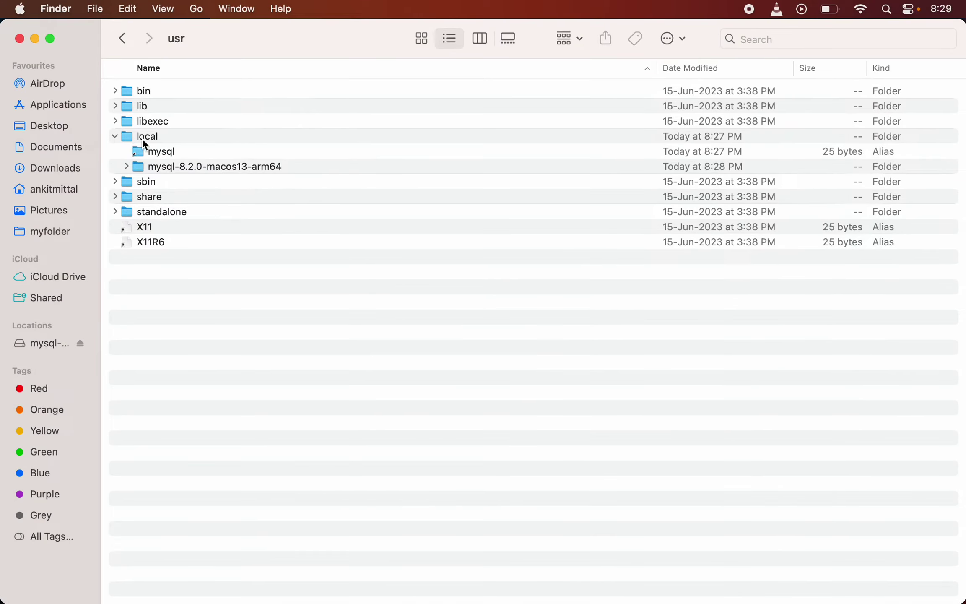
Expand mysql-8.2.0-macos13-arm64 and its bin folder inside /usr/local, and select the mysql executable
click(158, 155)
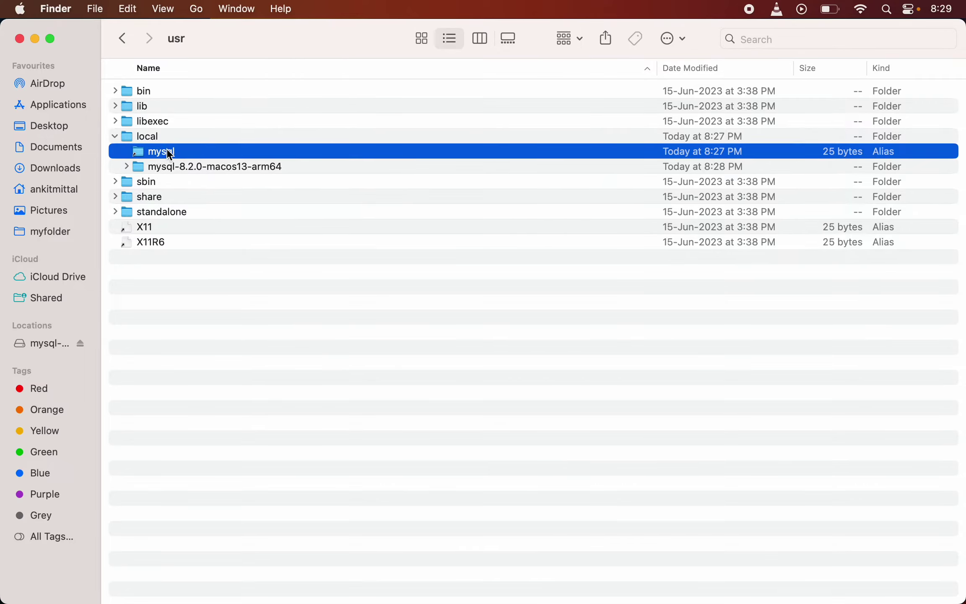
click(159, 167)
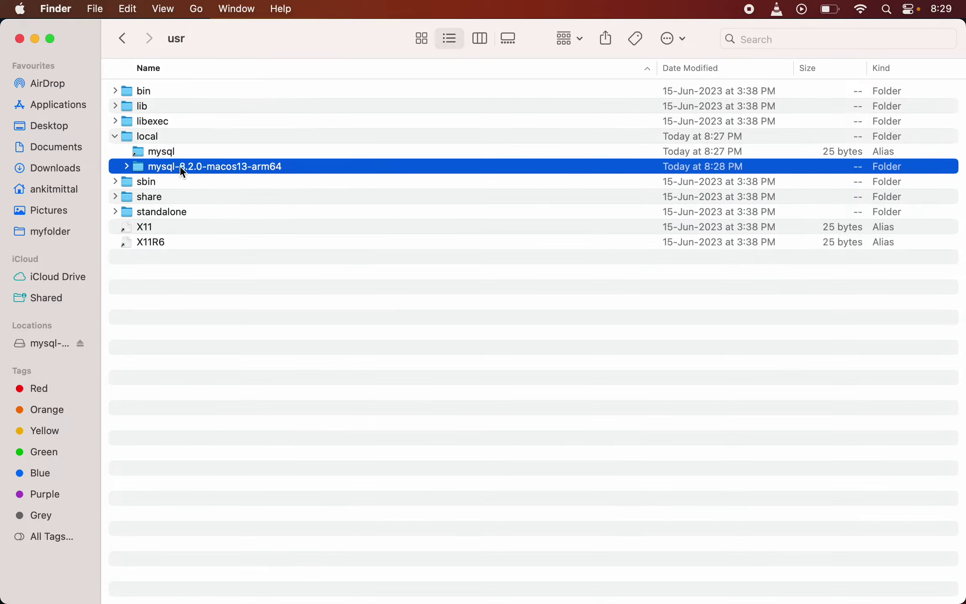
click(127, 167)
click(165, 182)
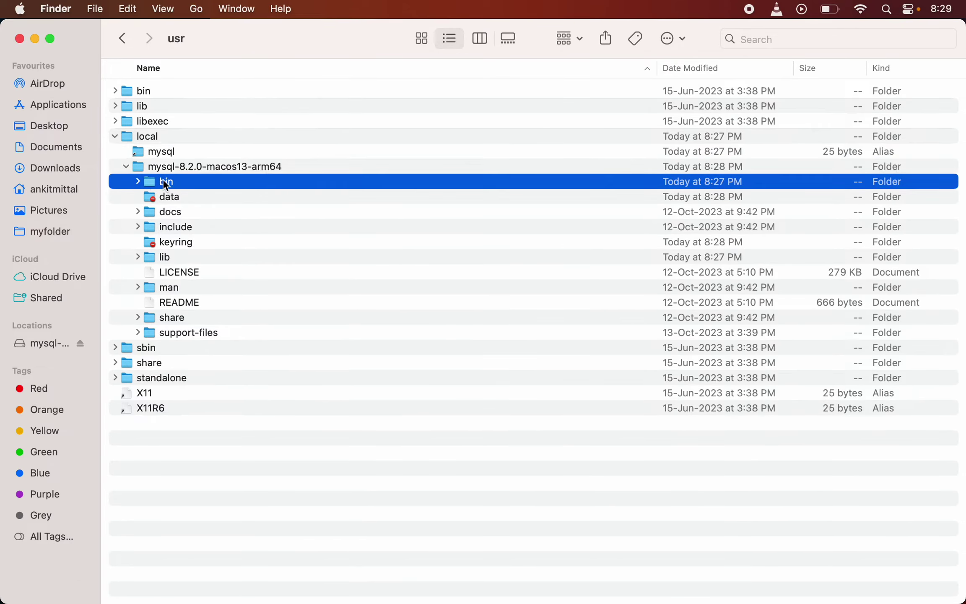
click(138, 181)
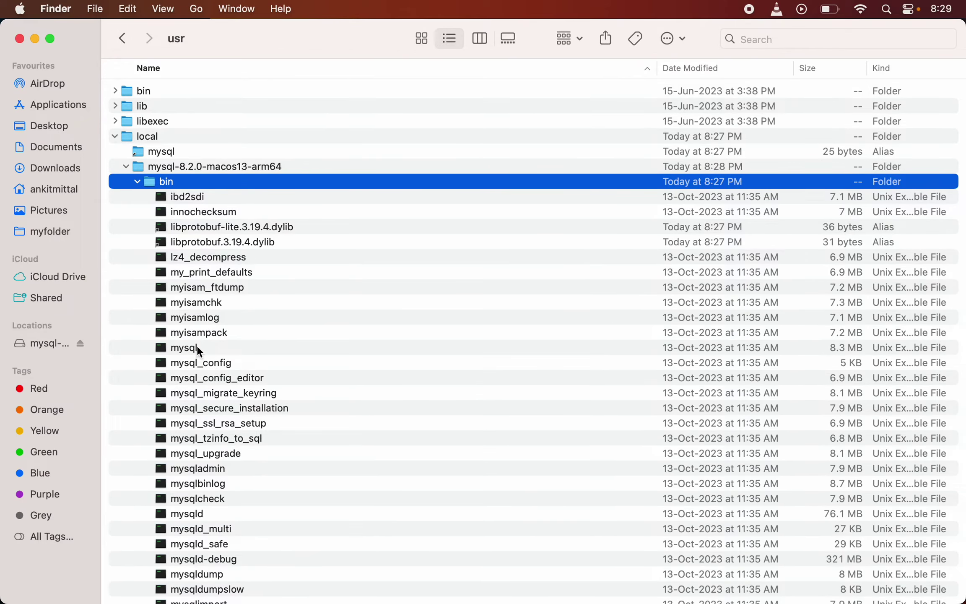
key(super+Tab)
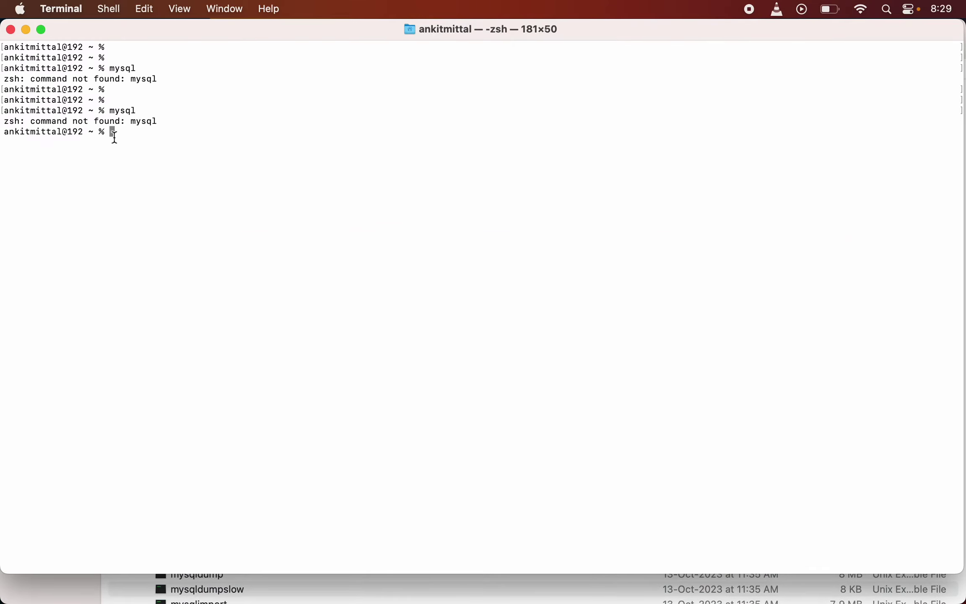
key(super+Tab)
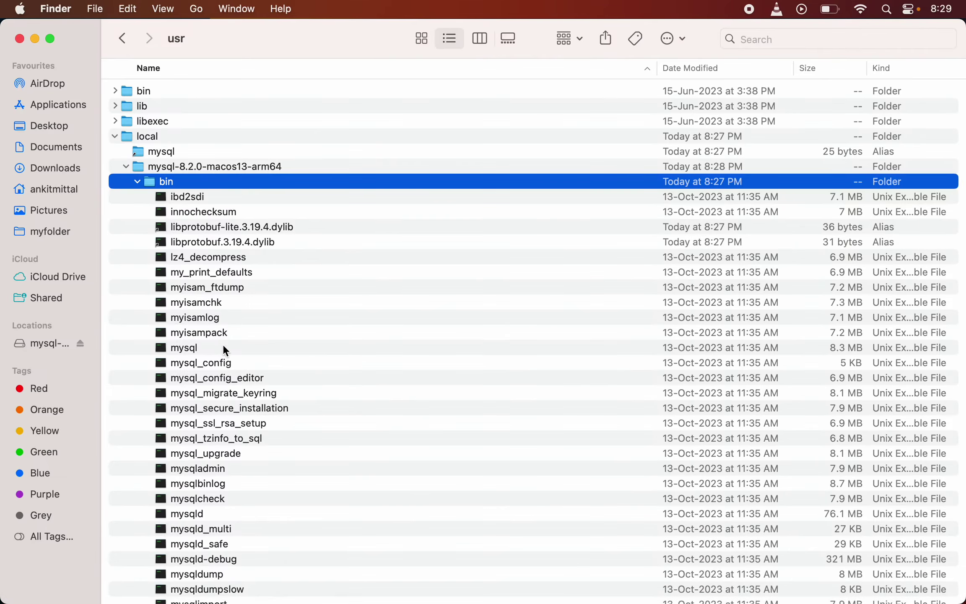
click(194, 352)
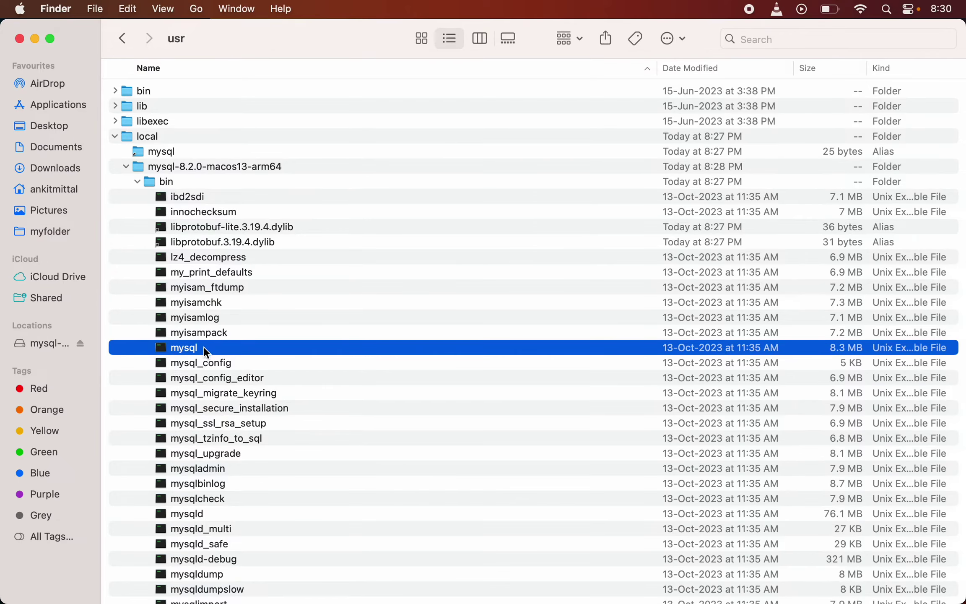
Switch to Terminal and run echo $PATH to list the directories searched for commands
key(super+Tab)
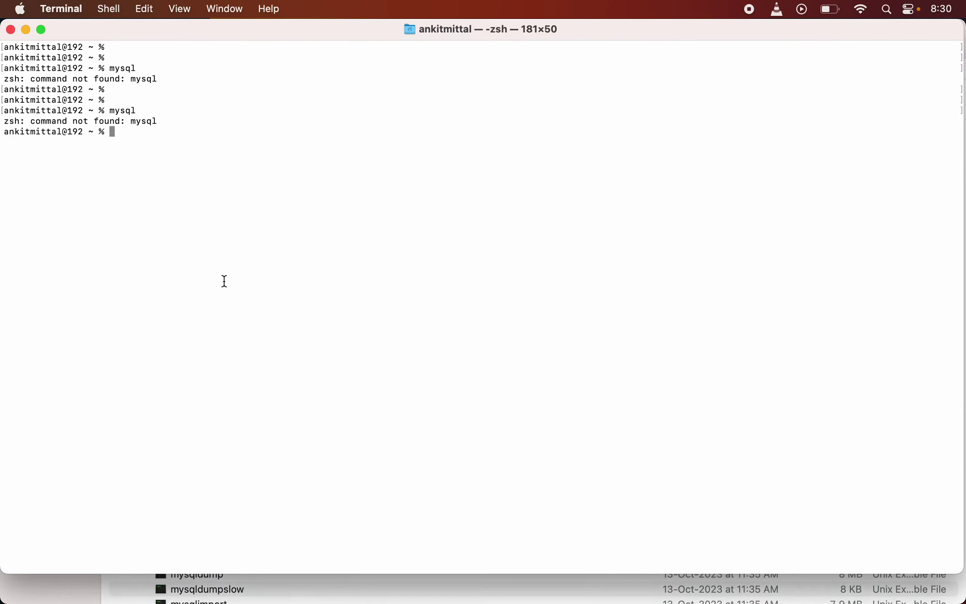
key(Return)
key(Return)
text(echo $PATH)
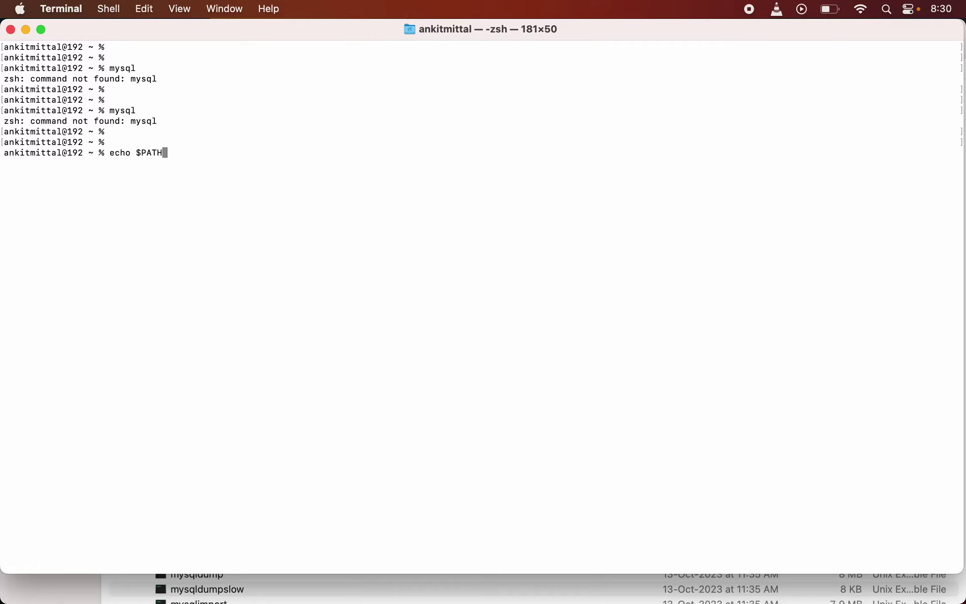
key(Return)
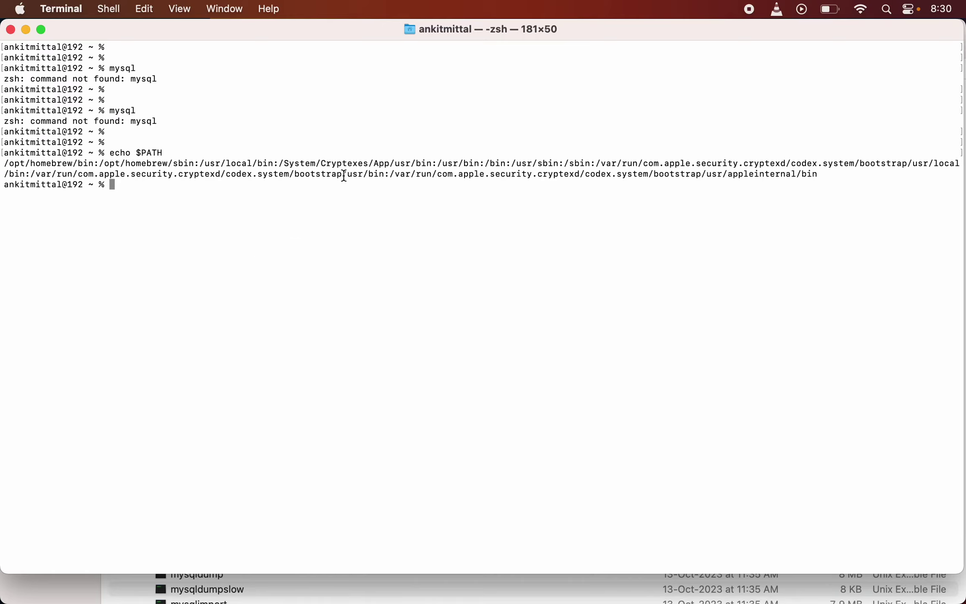